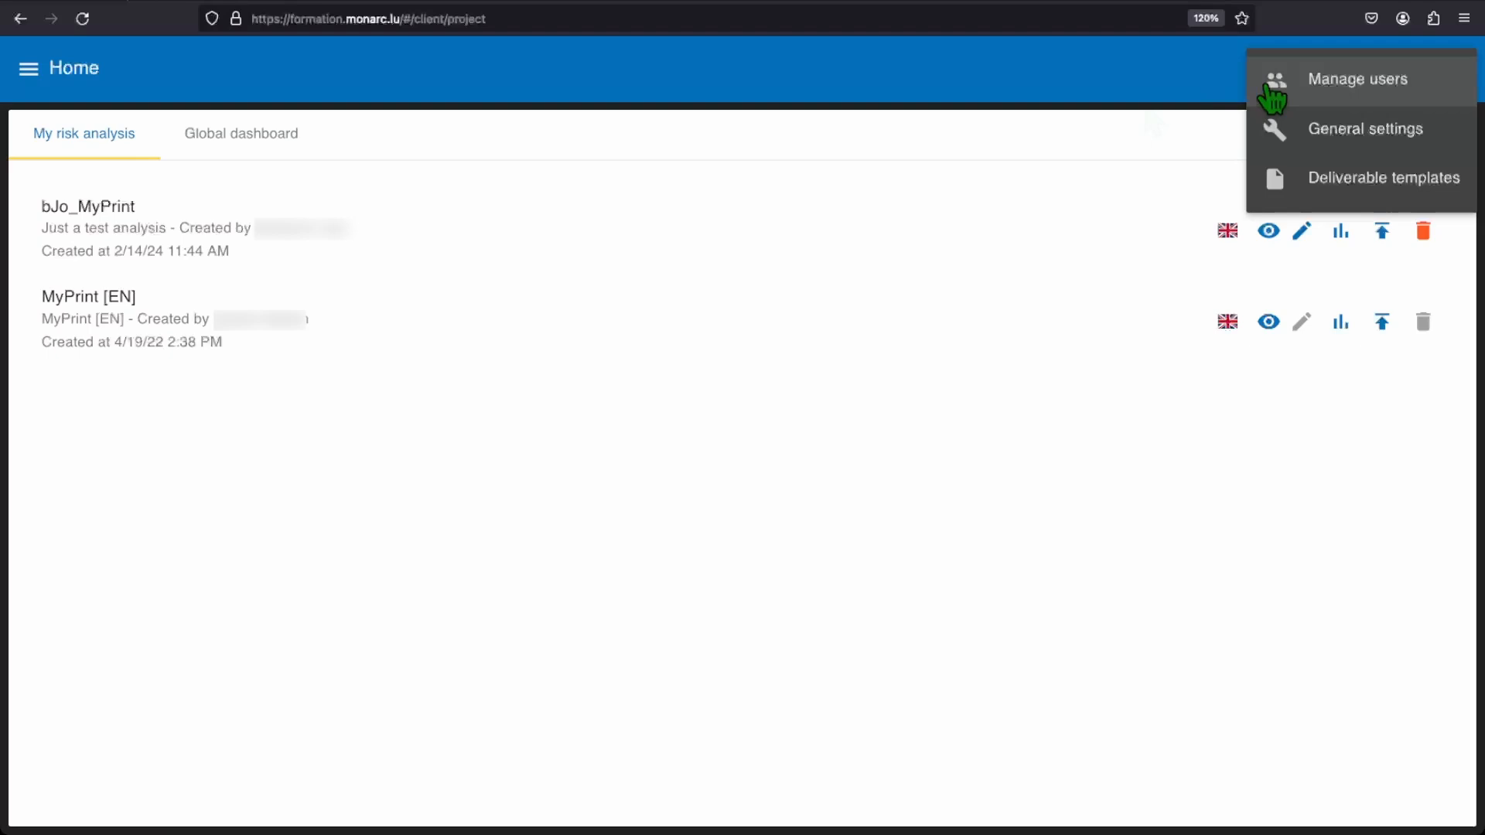
# - Open user management and filter the user list to show inactive users only
pyautogui.click(1277, 93)
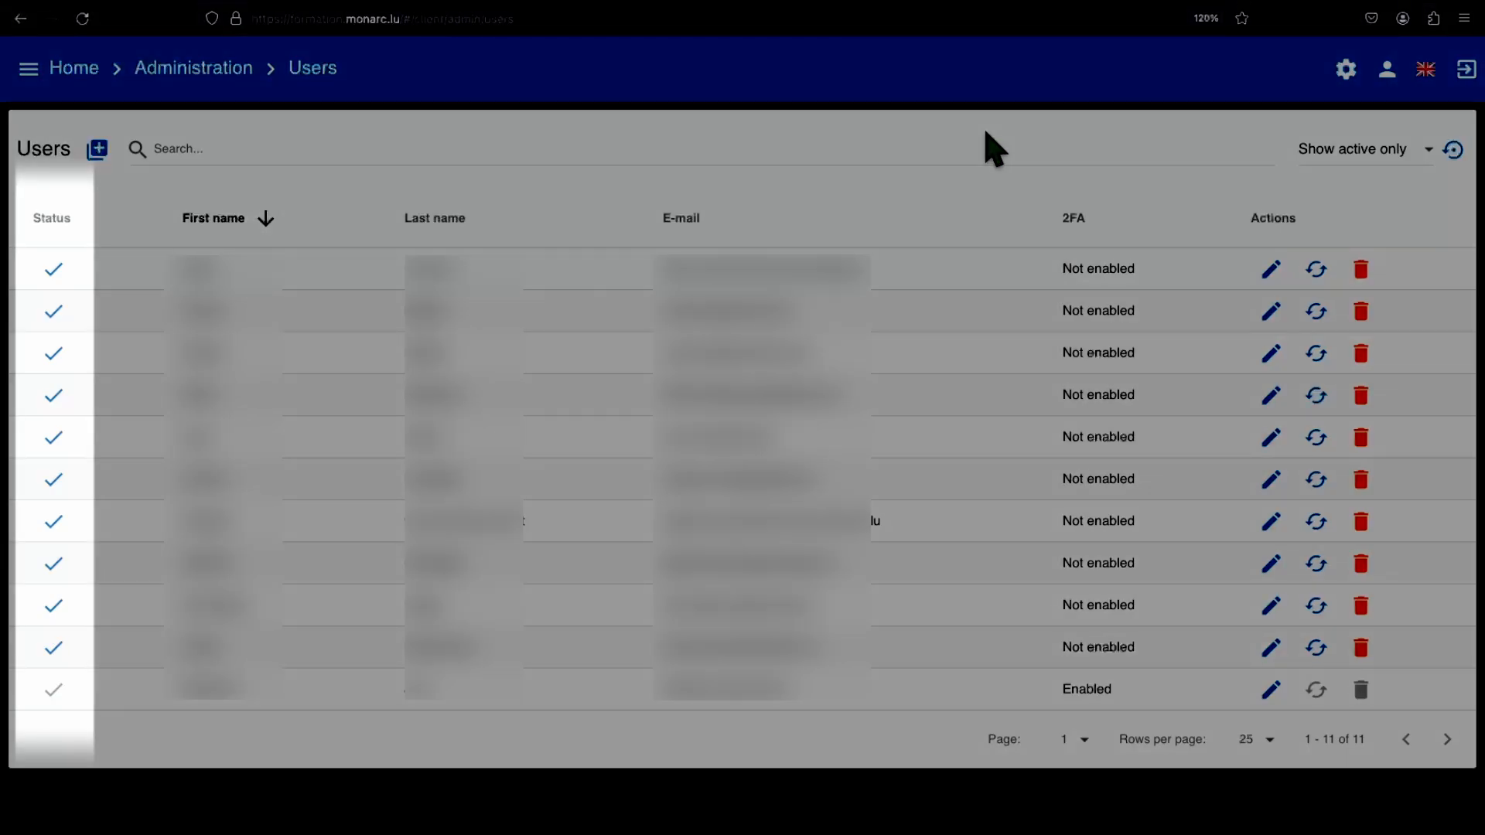
pyautogui.click(1354, 155)
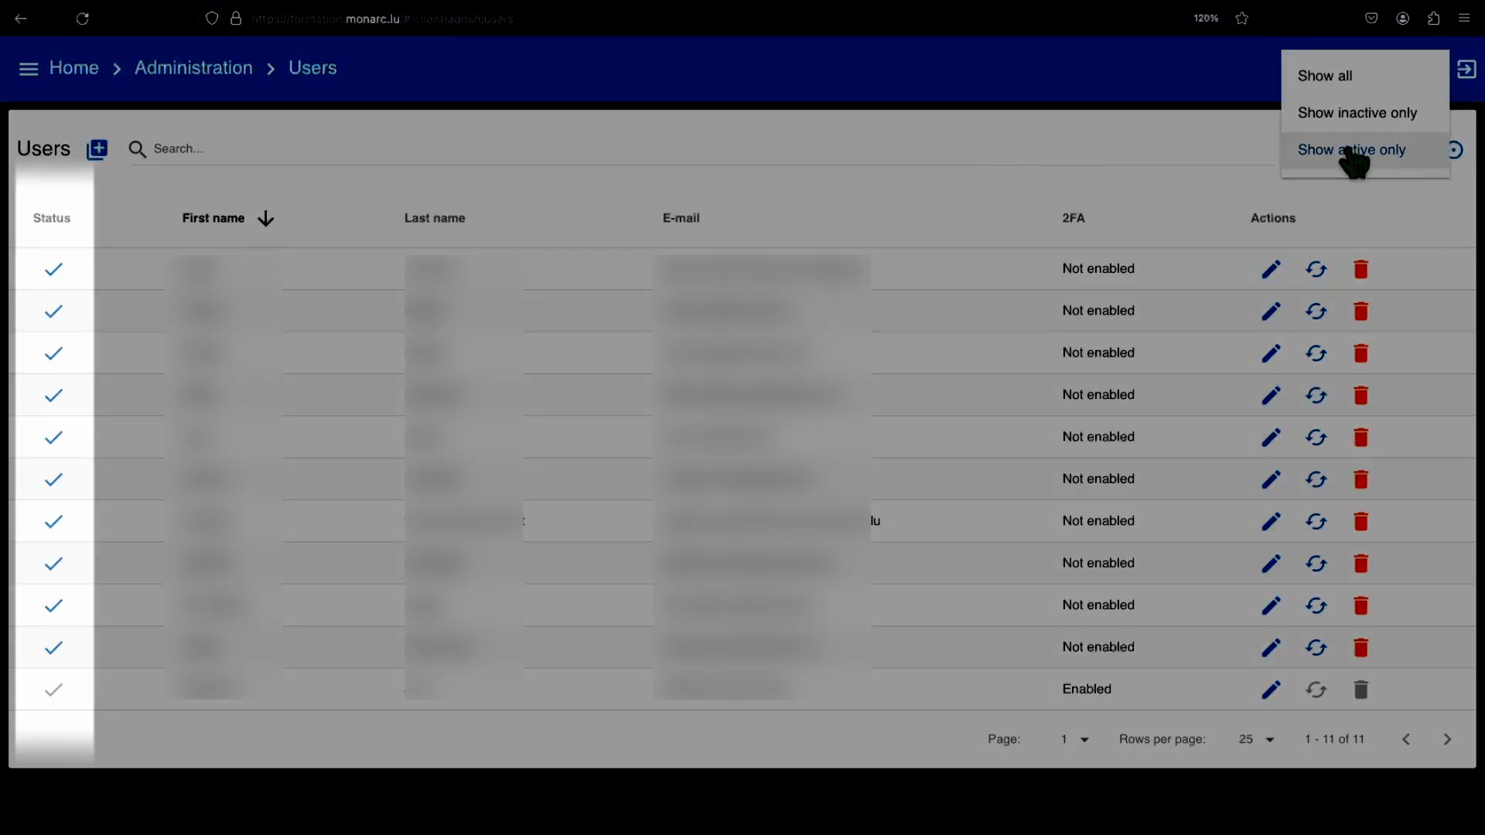
pyautogui.click(1362, 120)
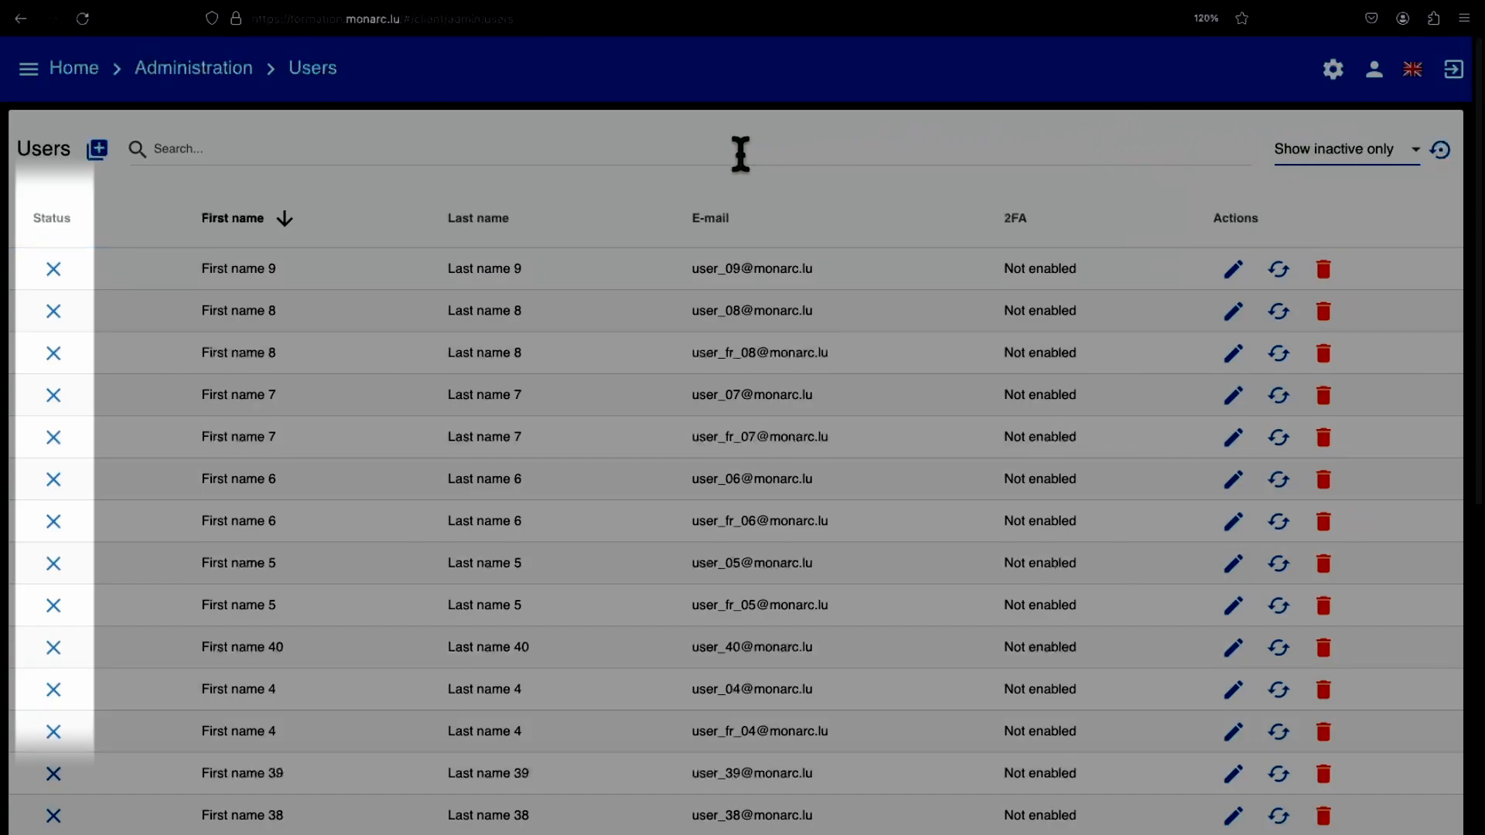
# - Activate the first listed user's account and deactivate it again
pyautogui.click(54, 269)
pyautogui.click(52, 271)
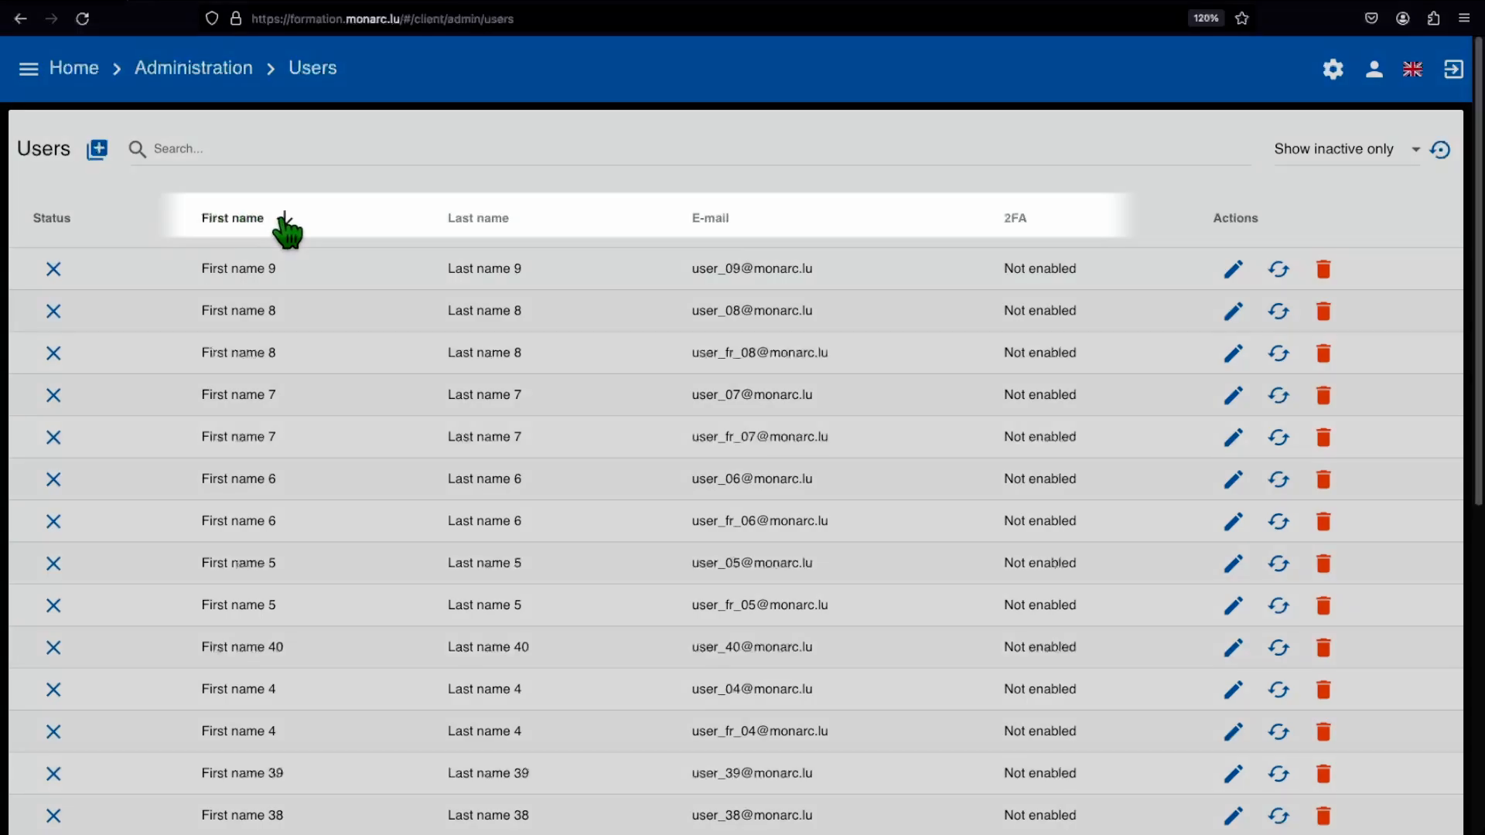
# - Sort the user list by first name, last name, e-mail and finally by 2FA
pyautogui.click(284, 219)
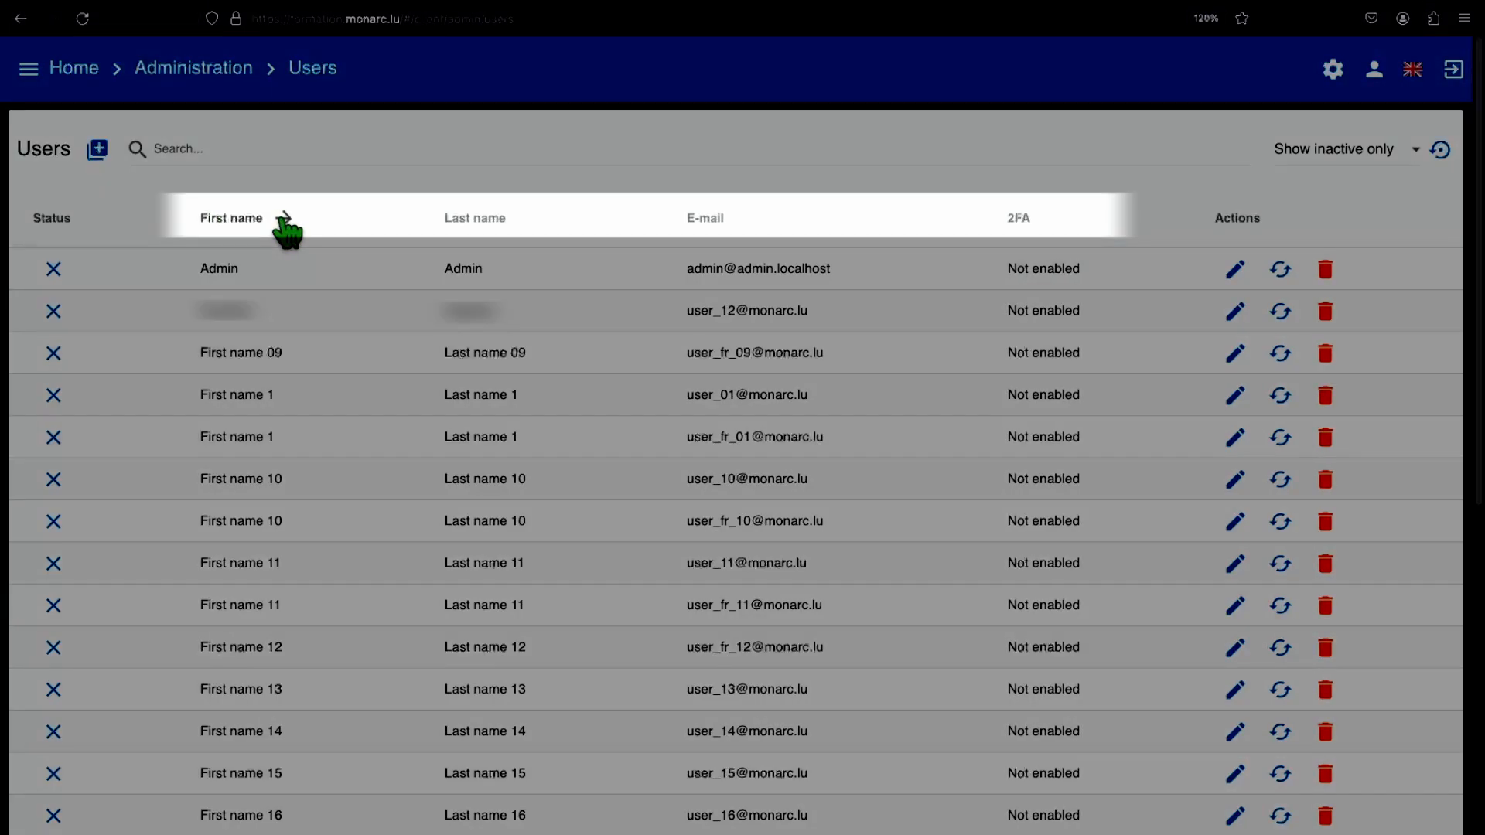
pyautogui.click(287, 225)
pyautogui.click(464, 227)
pyautogui.click(462, 226)
pyautogui.click(722, 227)
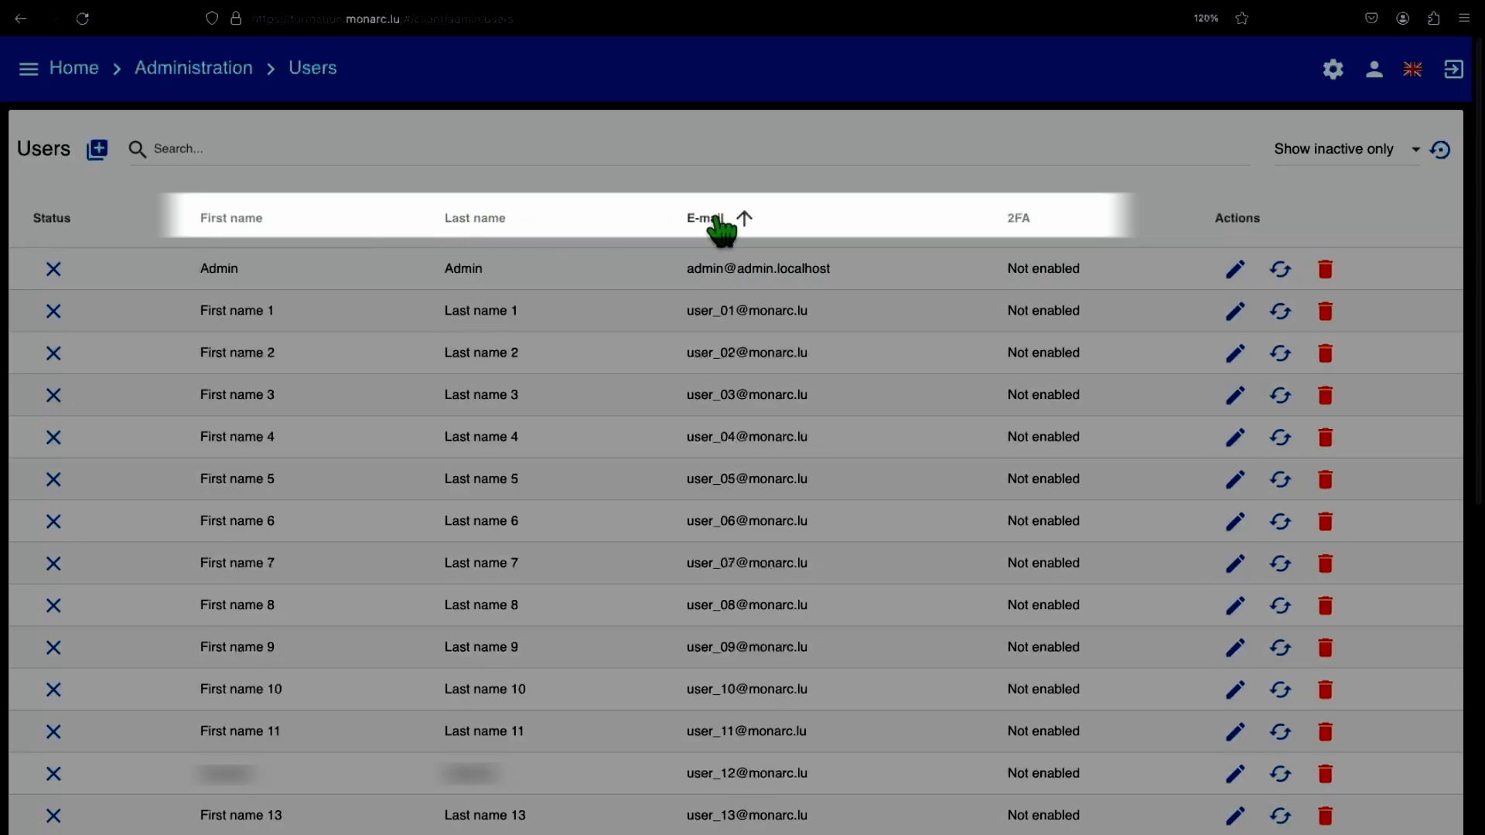
pyautogui.click(721, 226)
pyautogui.click(1011, 231)
pyautogui.click(1013, 231)
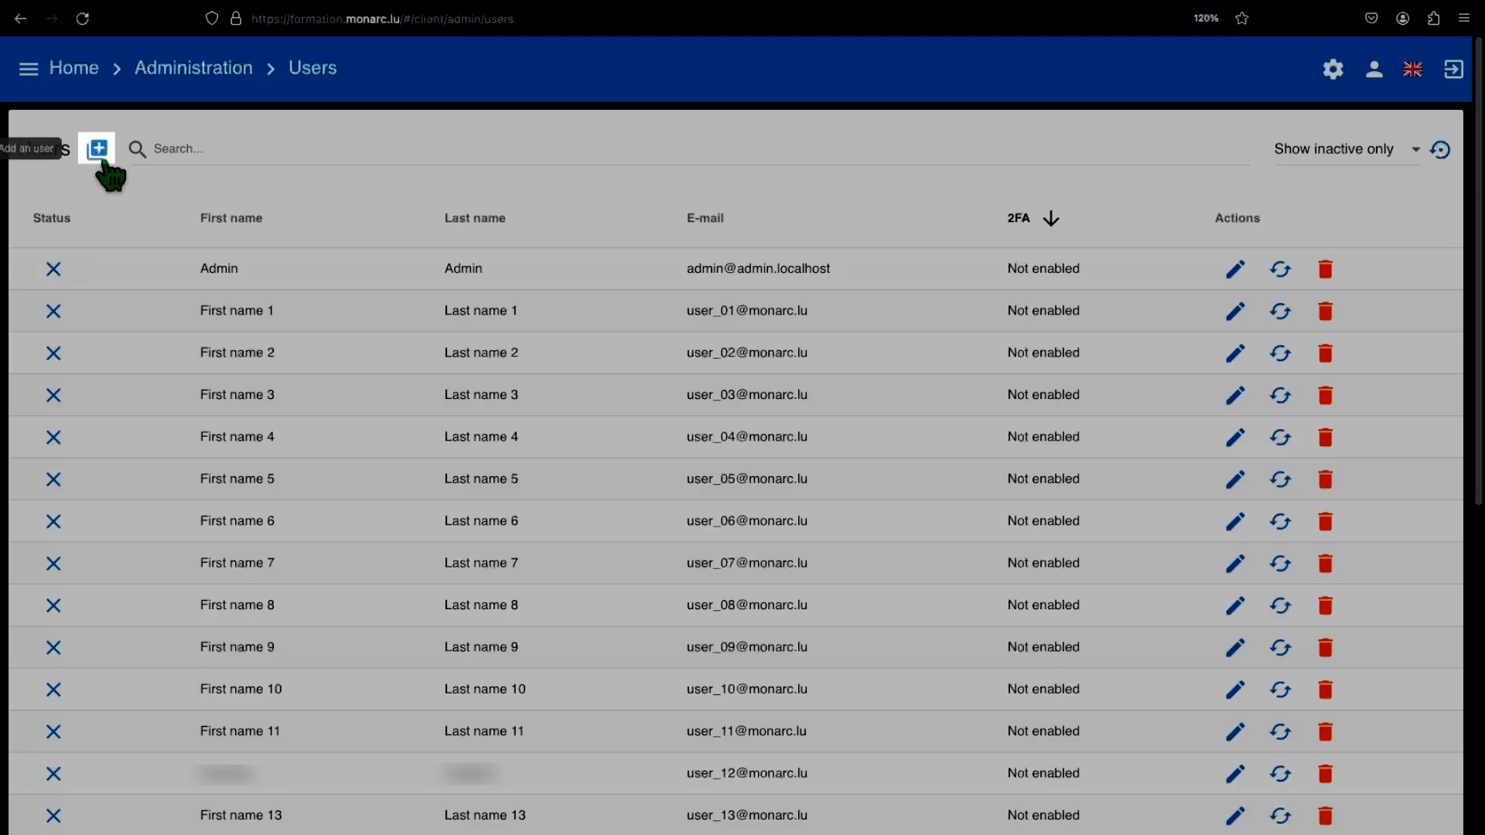
# - Open the dialog for adding a user and close it without creating anyone
pyautogui.click(99, 149)
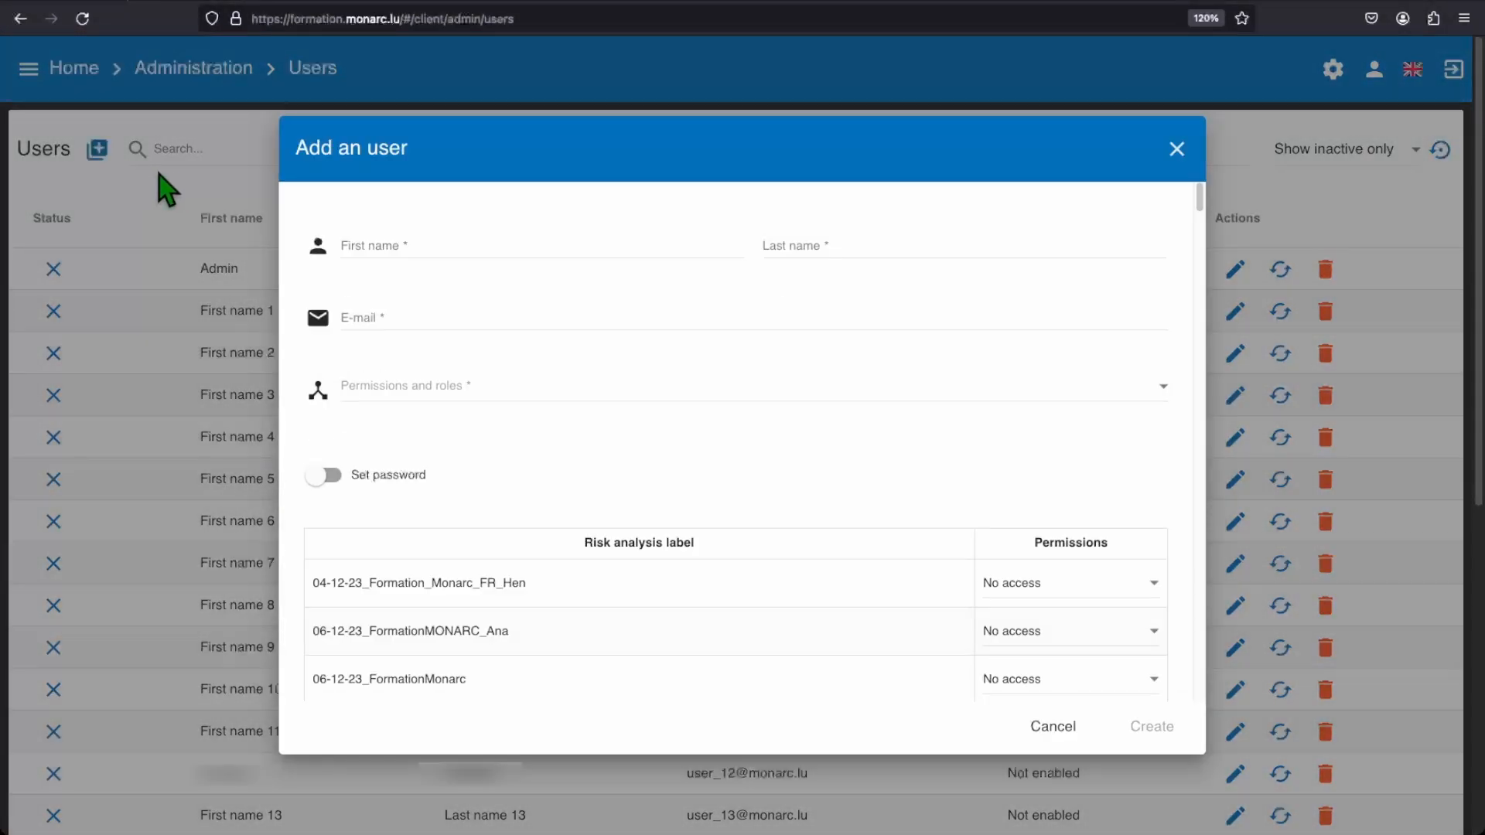
pyautogui.click(1177, 149)
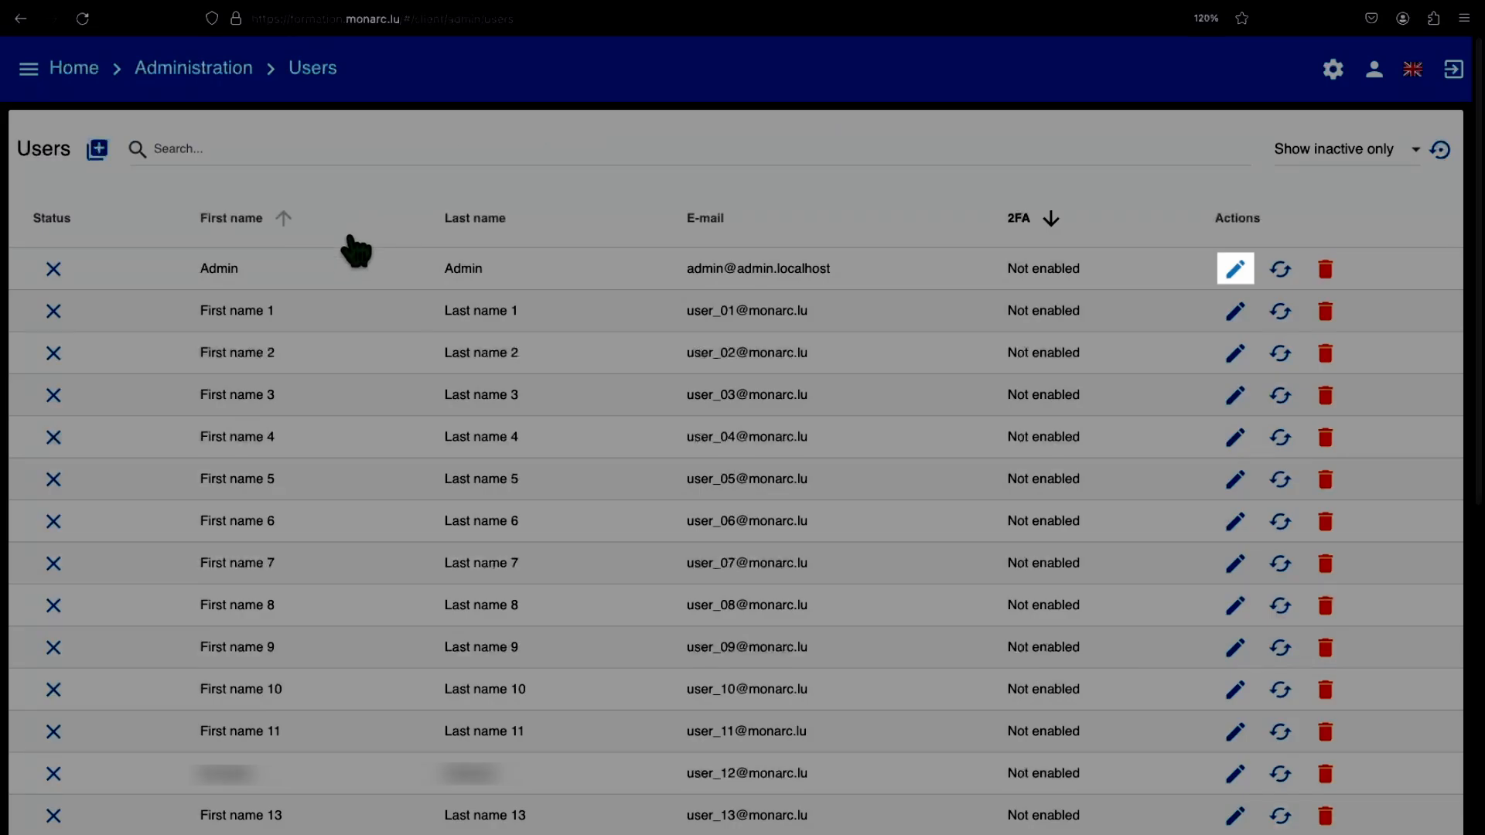
# - Open the edit dialog for First name 1 and tick, then untick, the Administrator and Global dashboard roles
pyautogui.click(1230, 329)
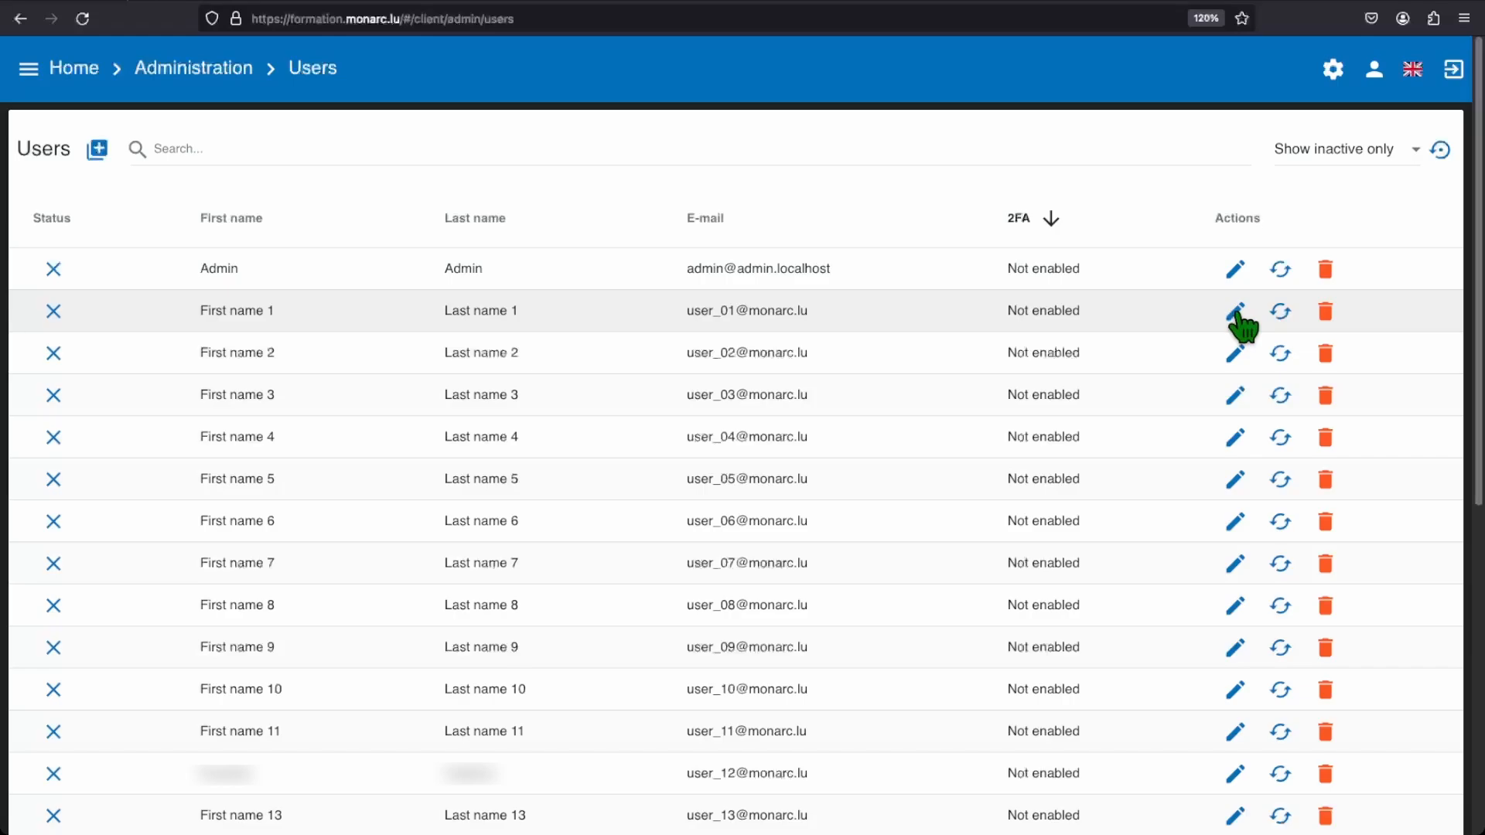
pyautogui.click(1236, 315)
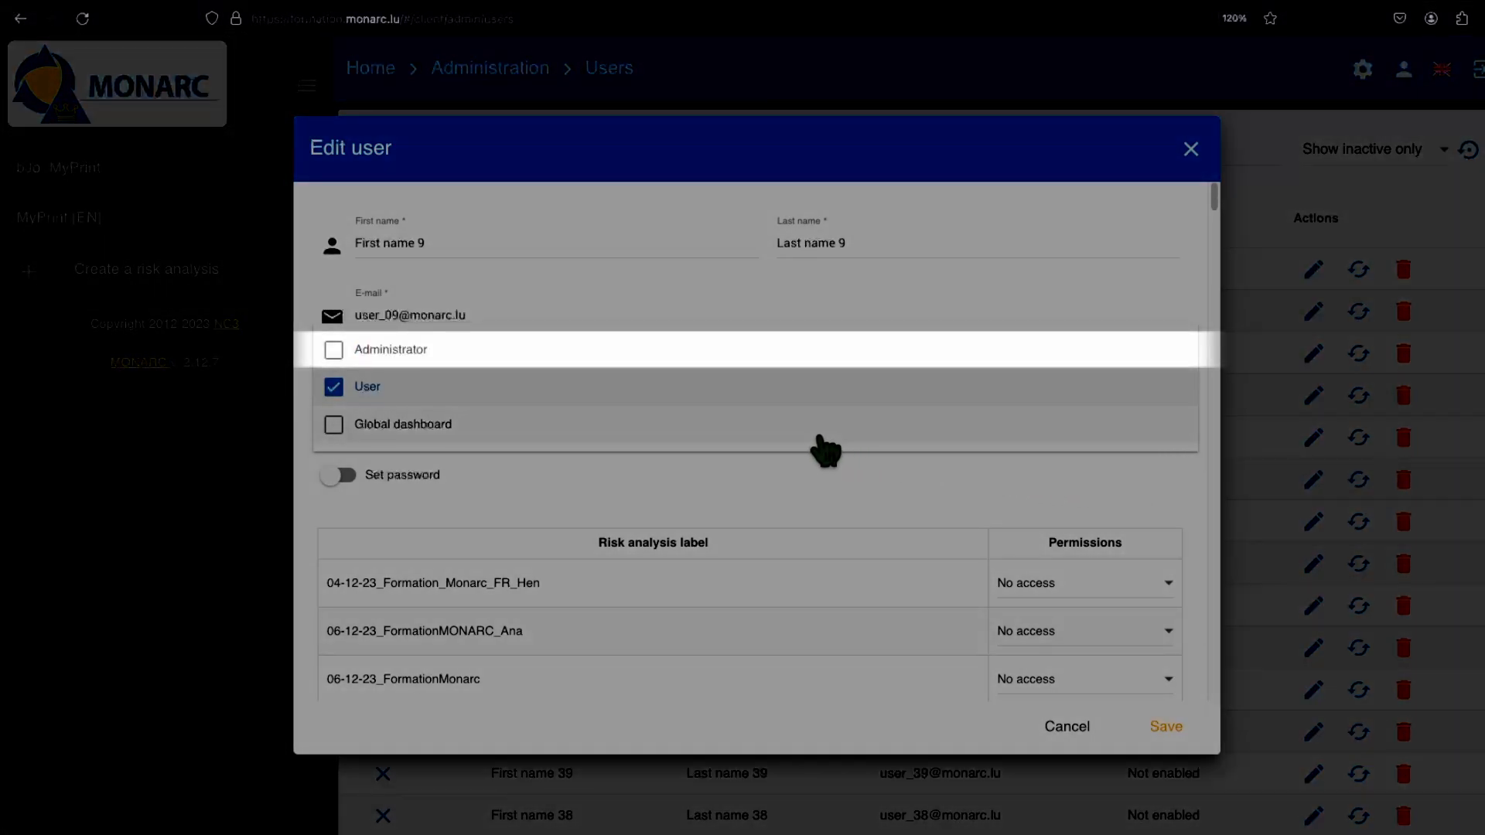
pyautogui.click(573, 437)
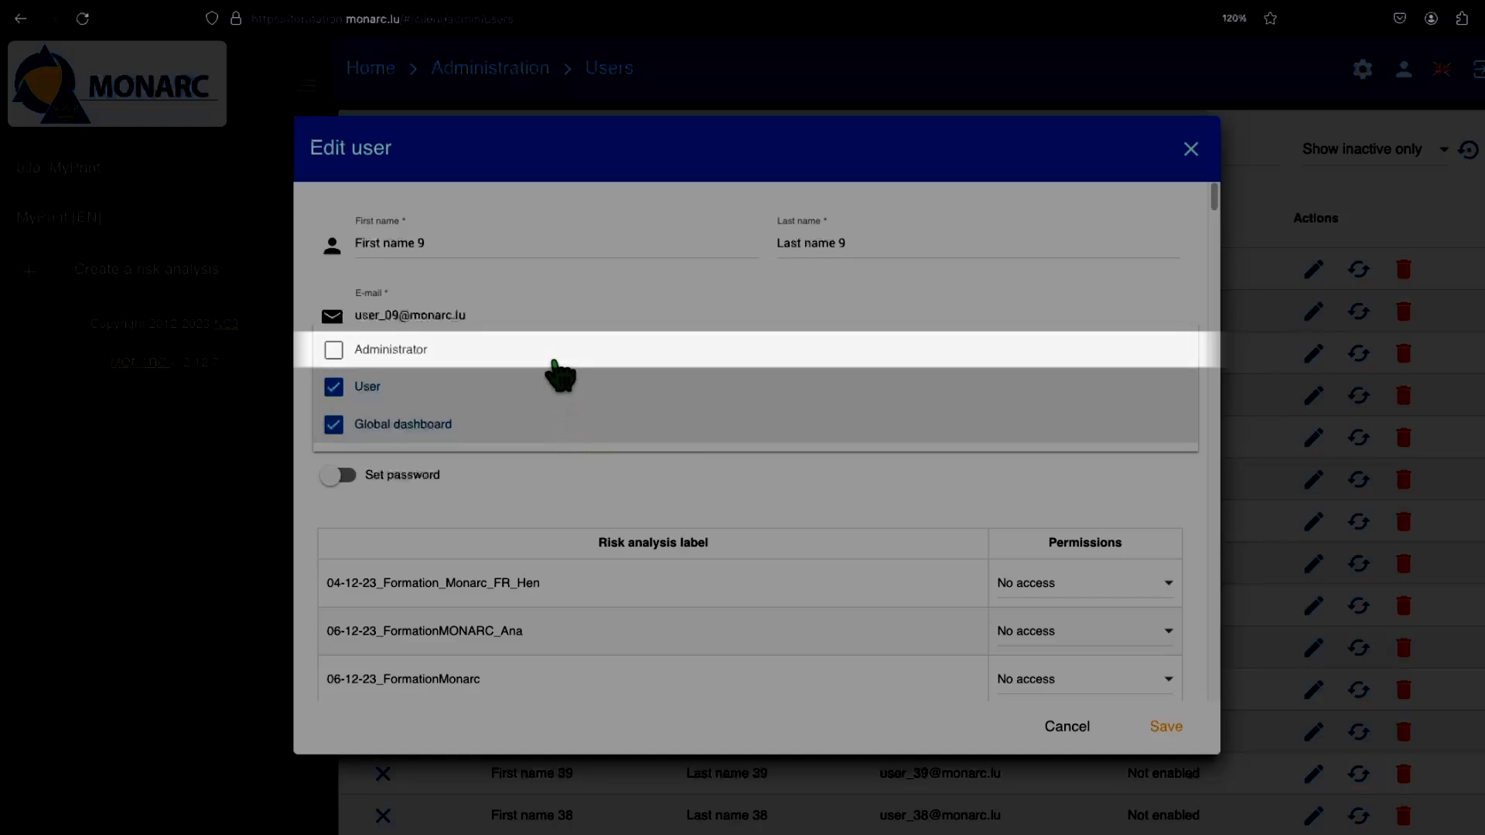
pyautogui.click(554, 358)
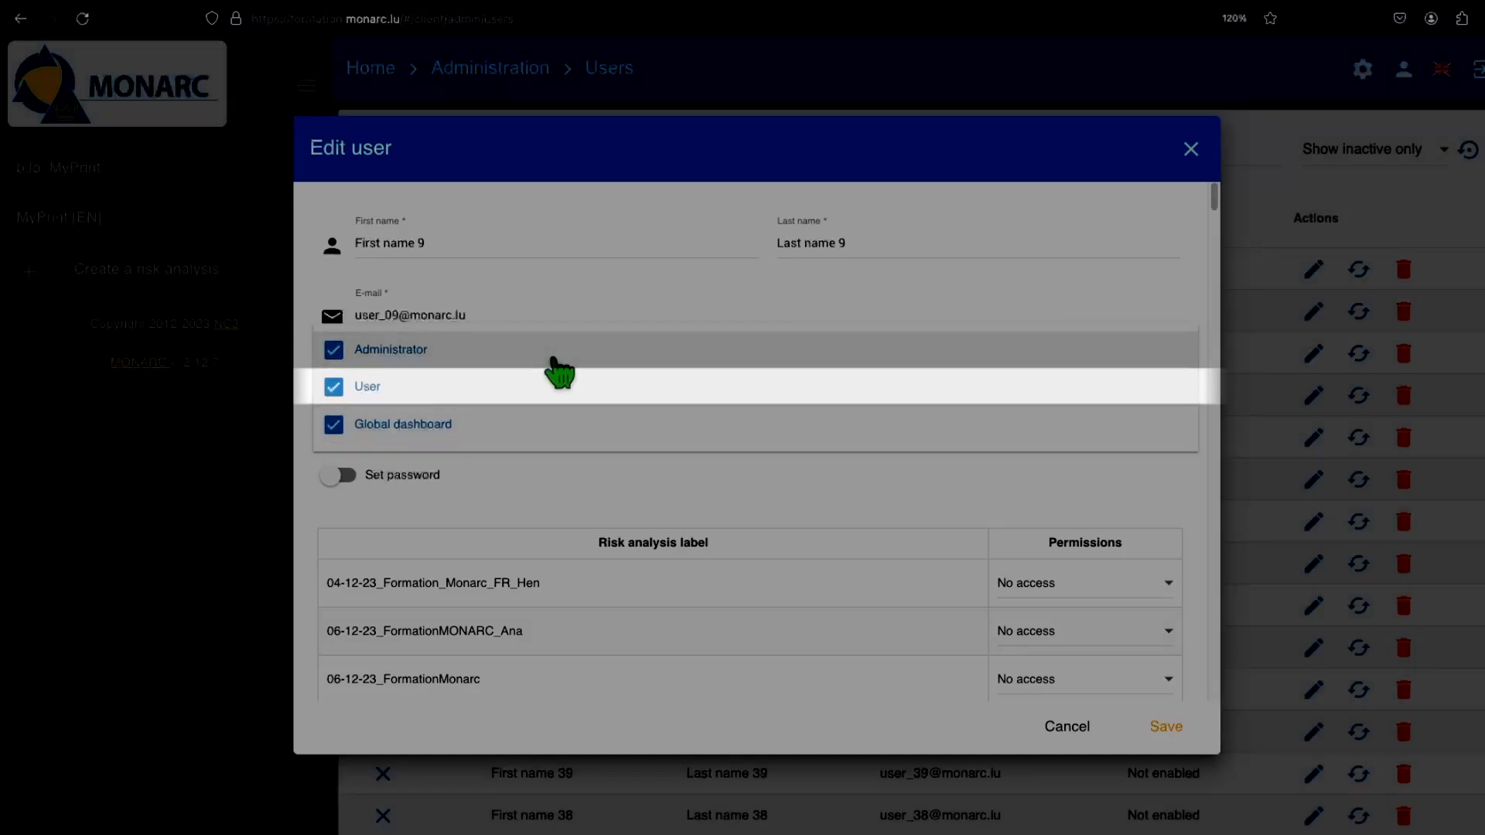
pyautogui.click(554, 359)
pyautogui.click(553, 427)
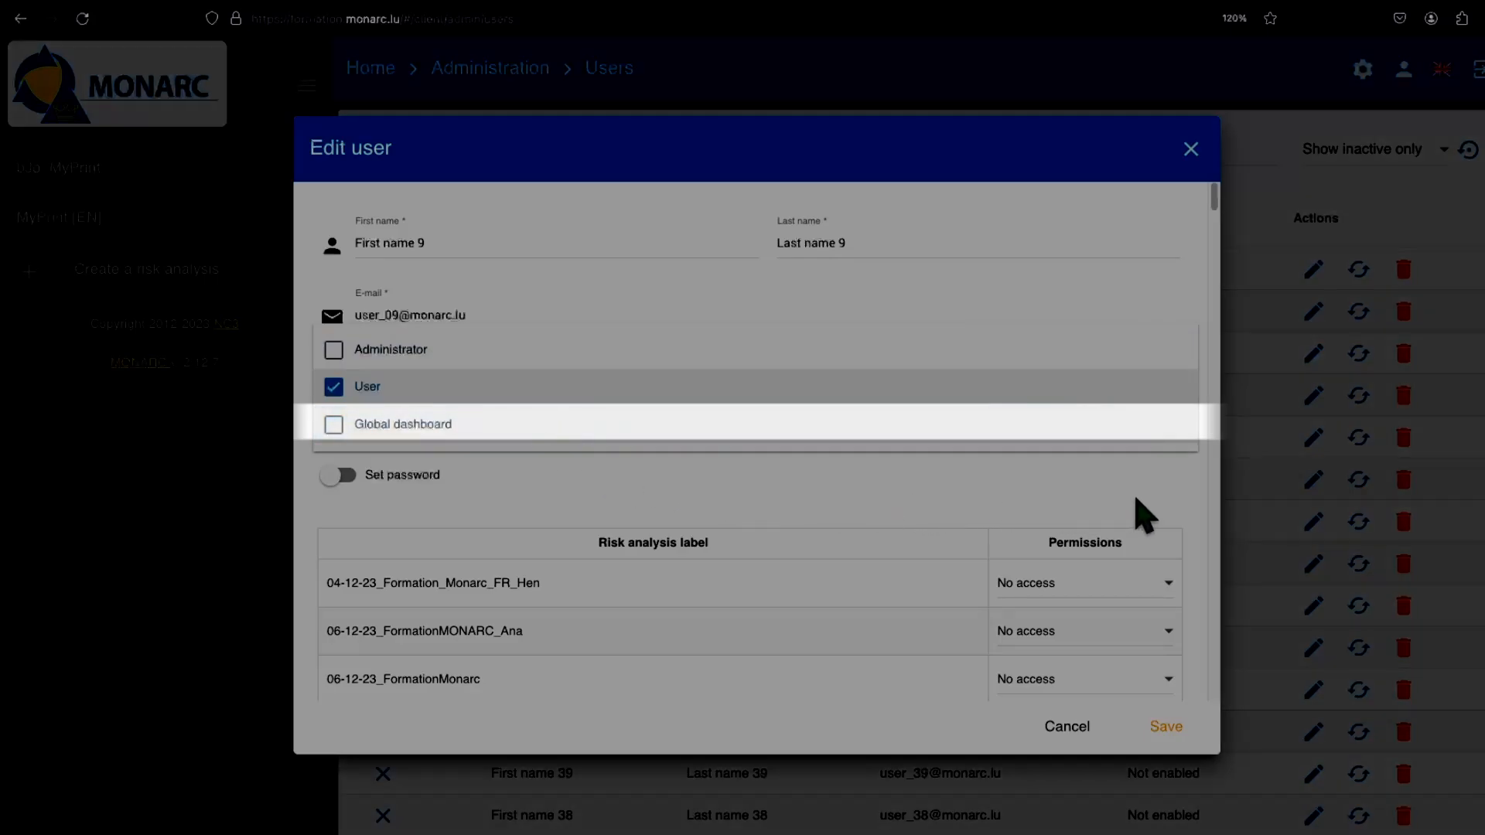
pyautogui.click(1145, 515)
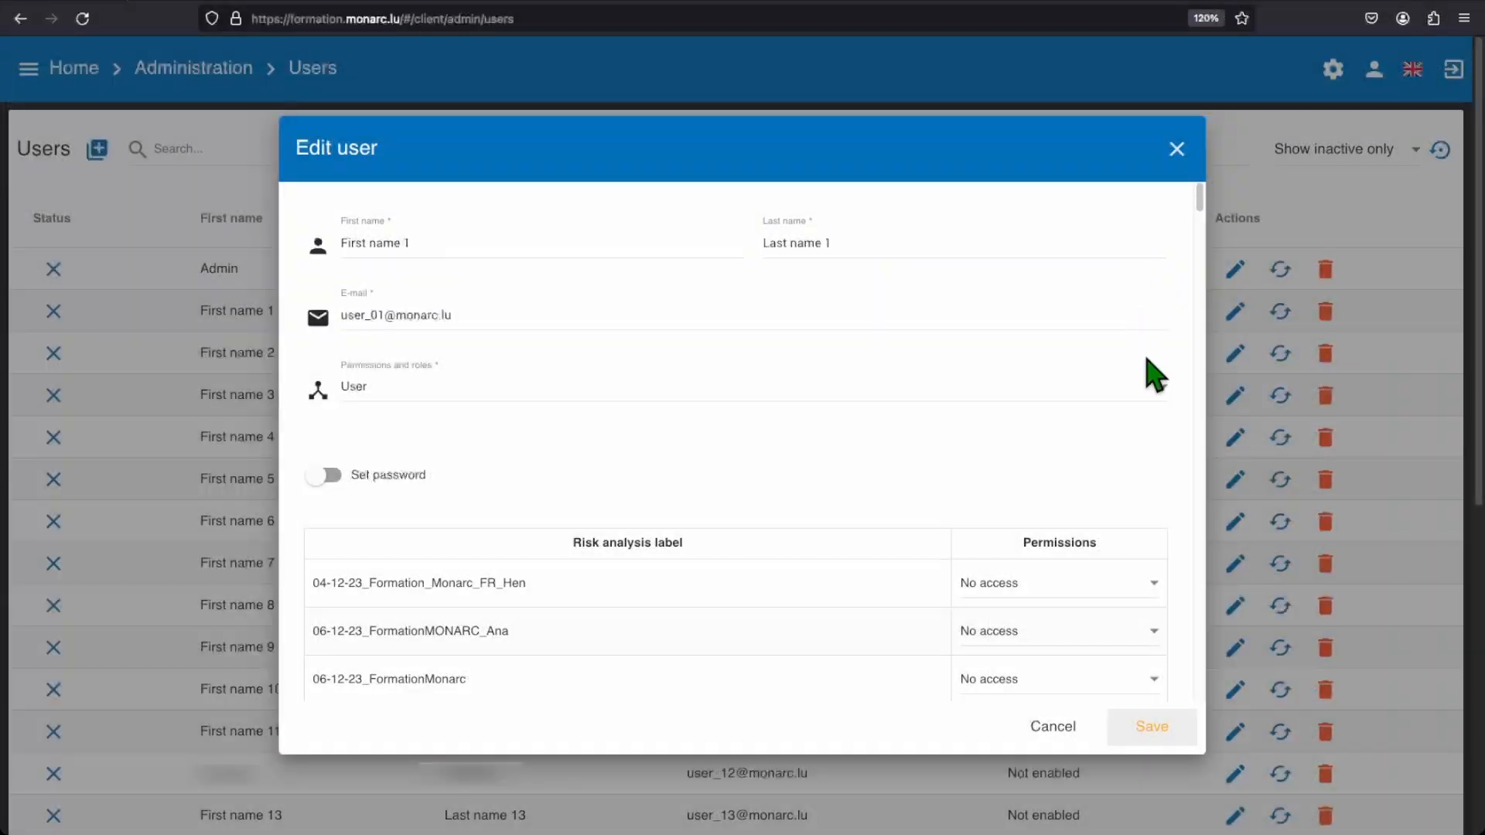
# - Set the permission for the 04-12-23_Formation_Monarc_FR_Hen risk analysis to Read and write
pyautogui.scroll(-5, 1145, 391)
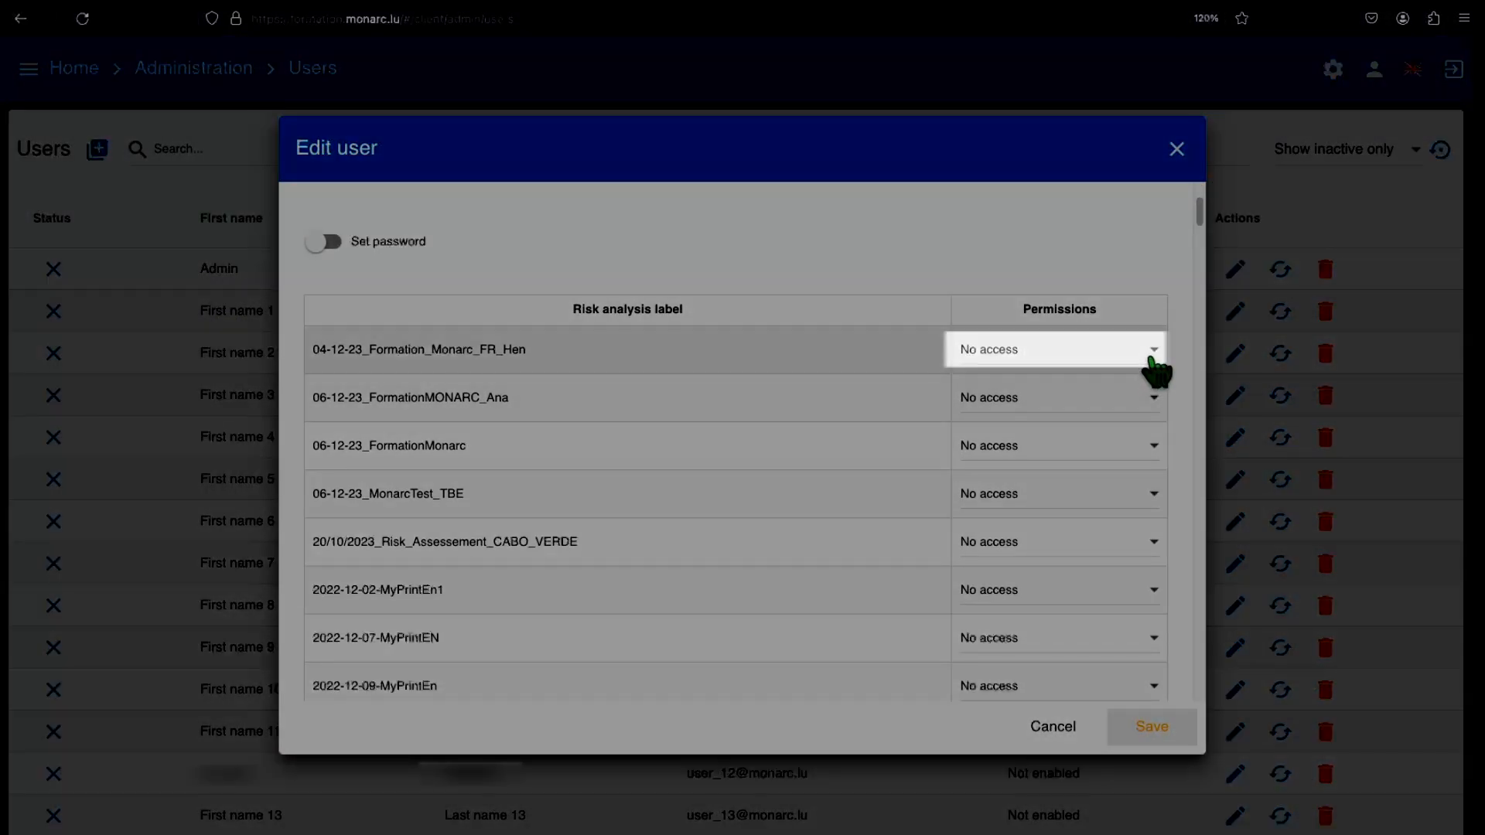
pyautogui.click(1153, 360)
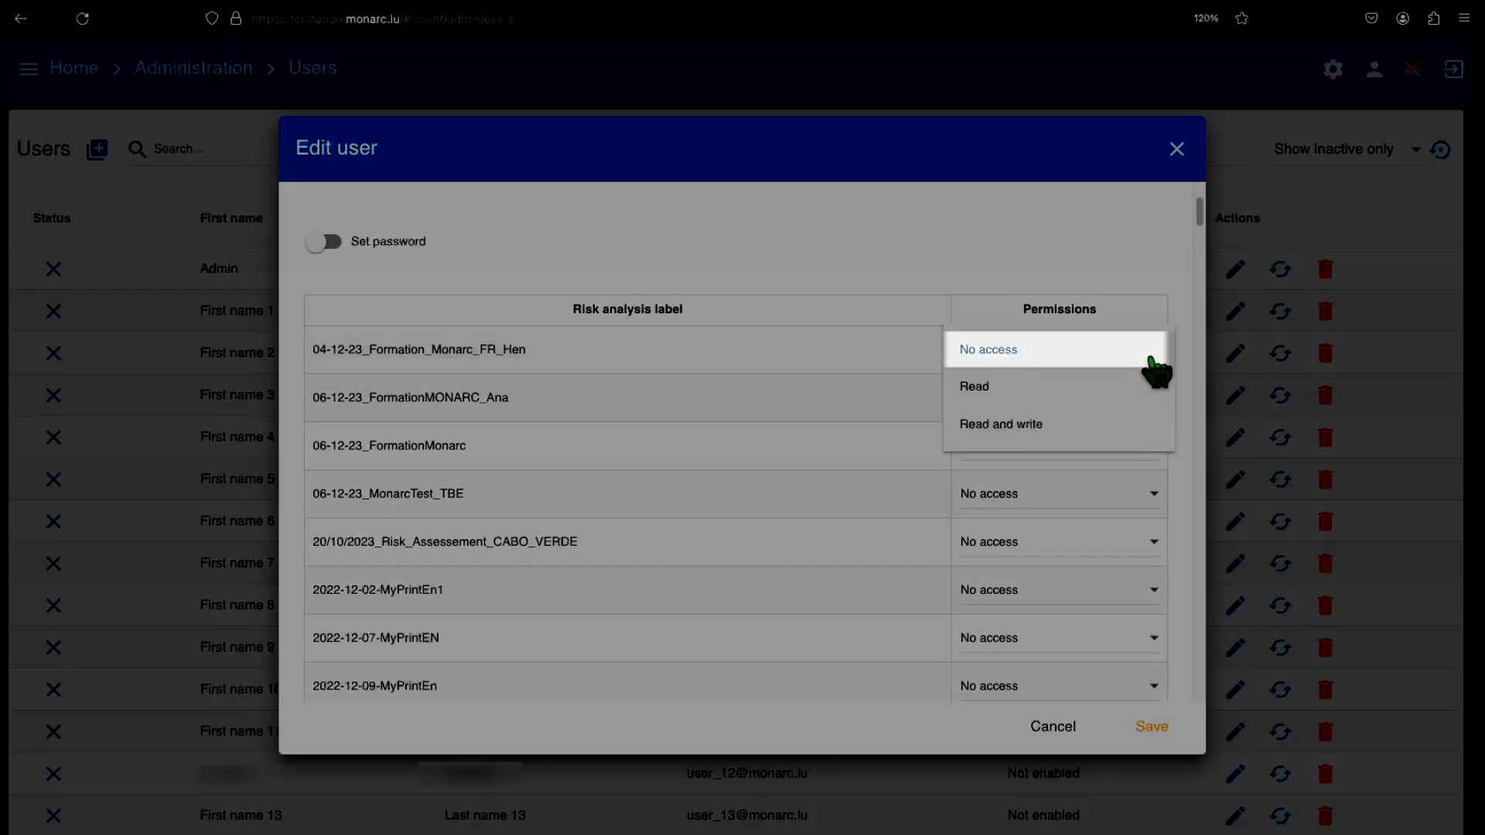
pyautogui.press('Down')
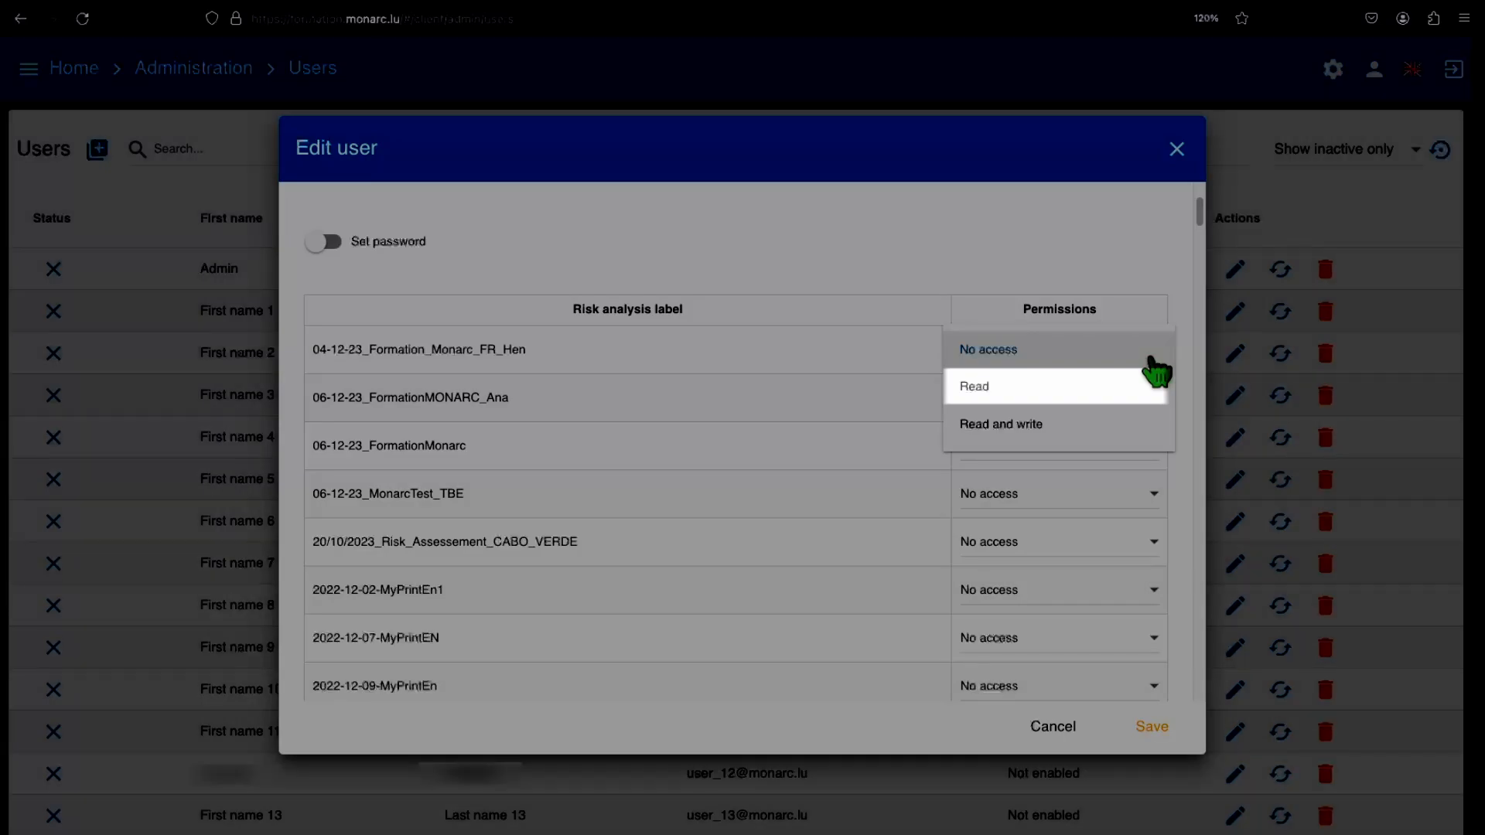
pyautogui.press('Down')
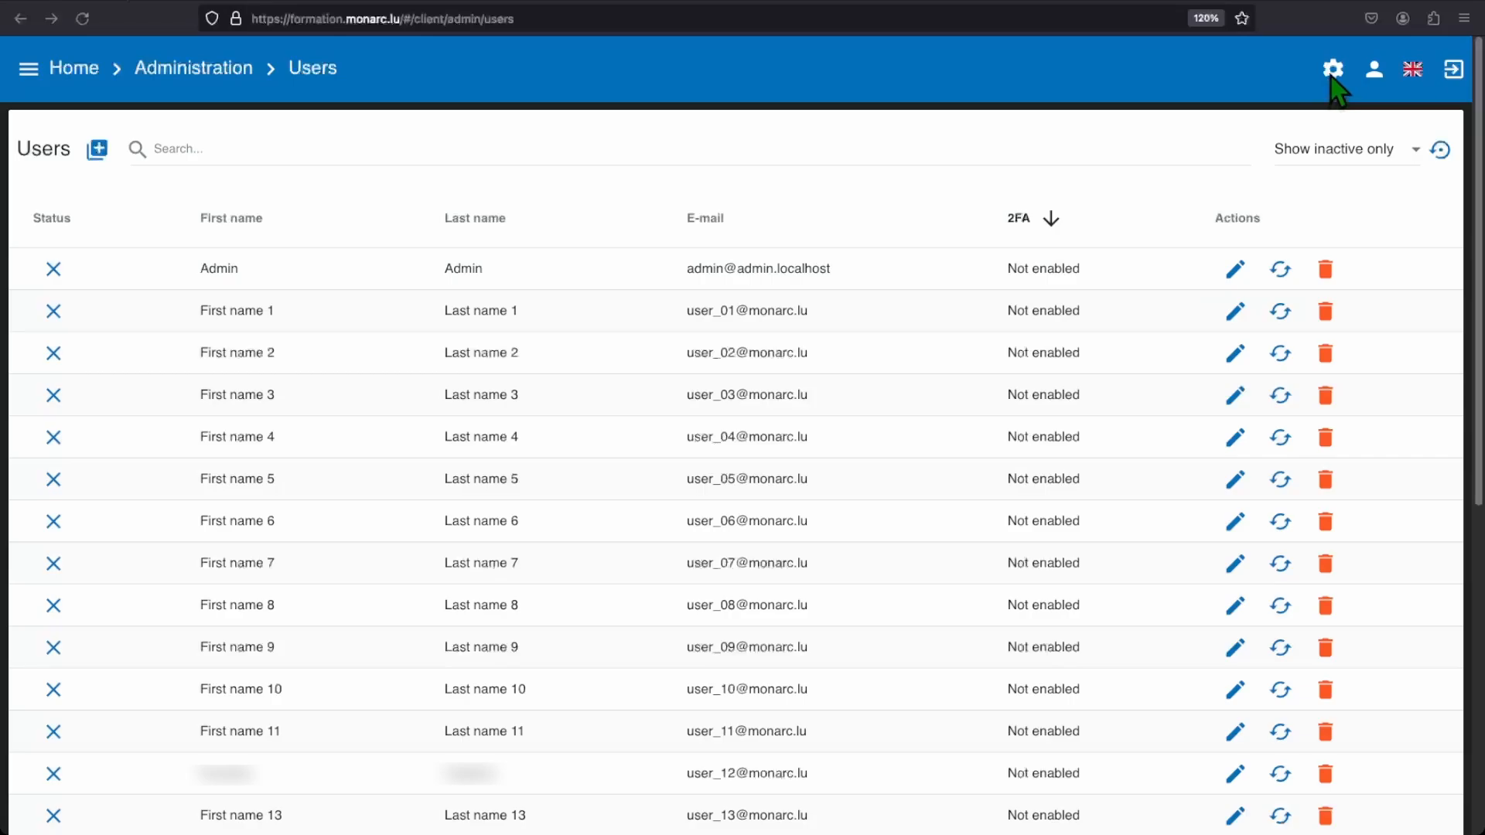
# - Open the General settings page of the administration
pyautogui.click(1331, 73)
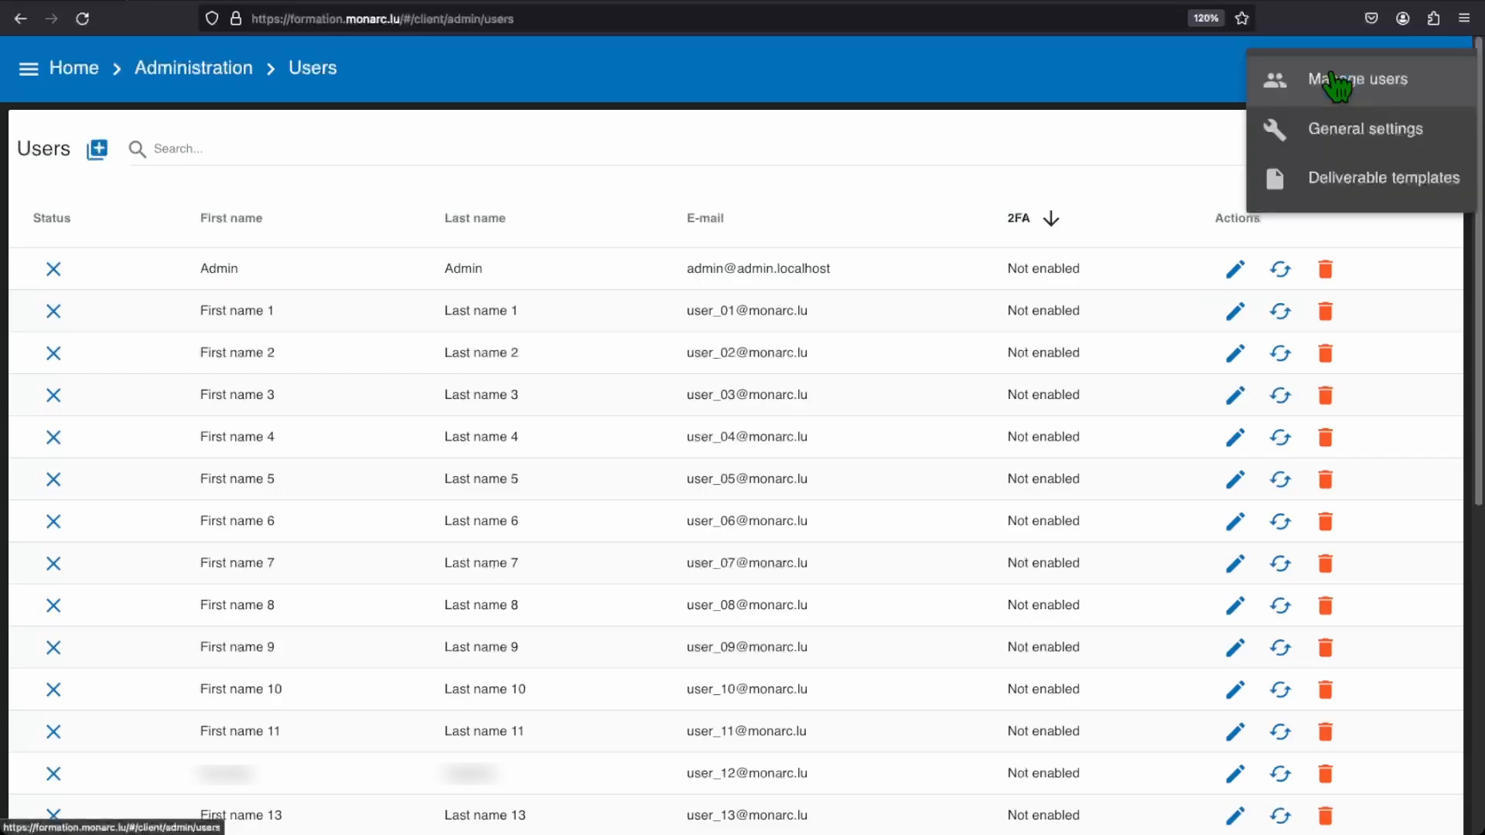
pyautogui.click(1336, 136)
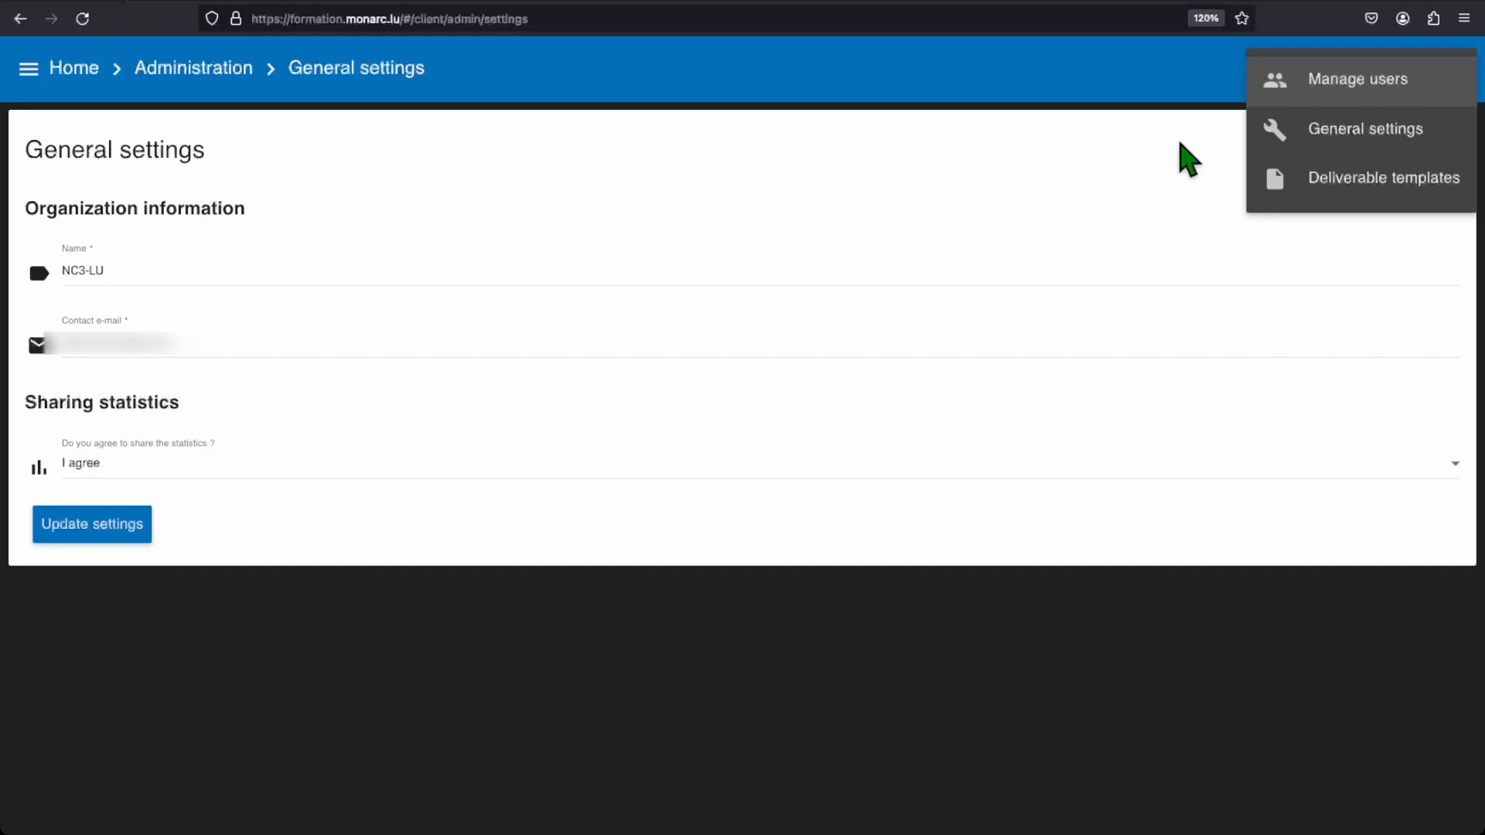
# - Open Deliverable templates and download the English version of the Context validation template
pyautogui.click(1316, 203)
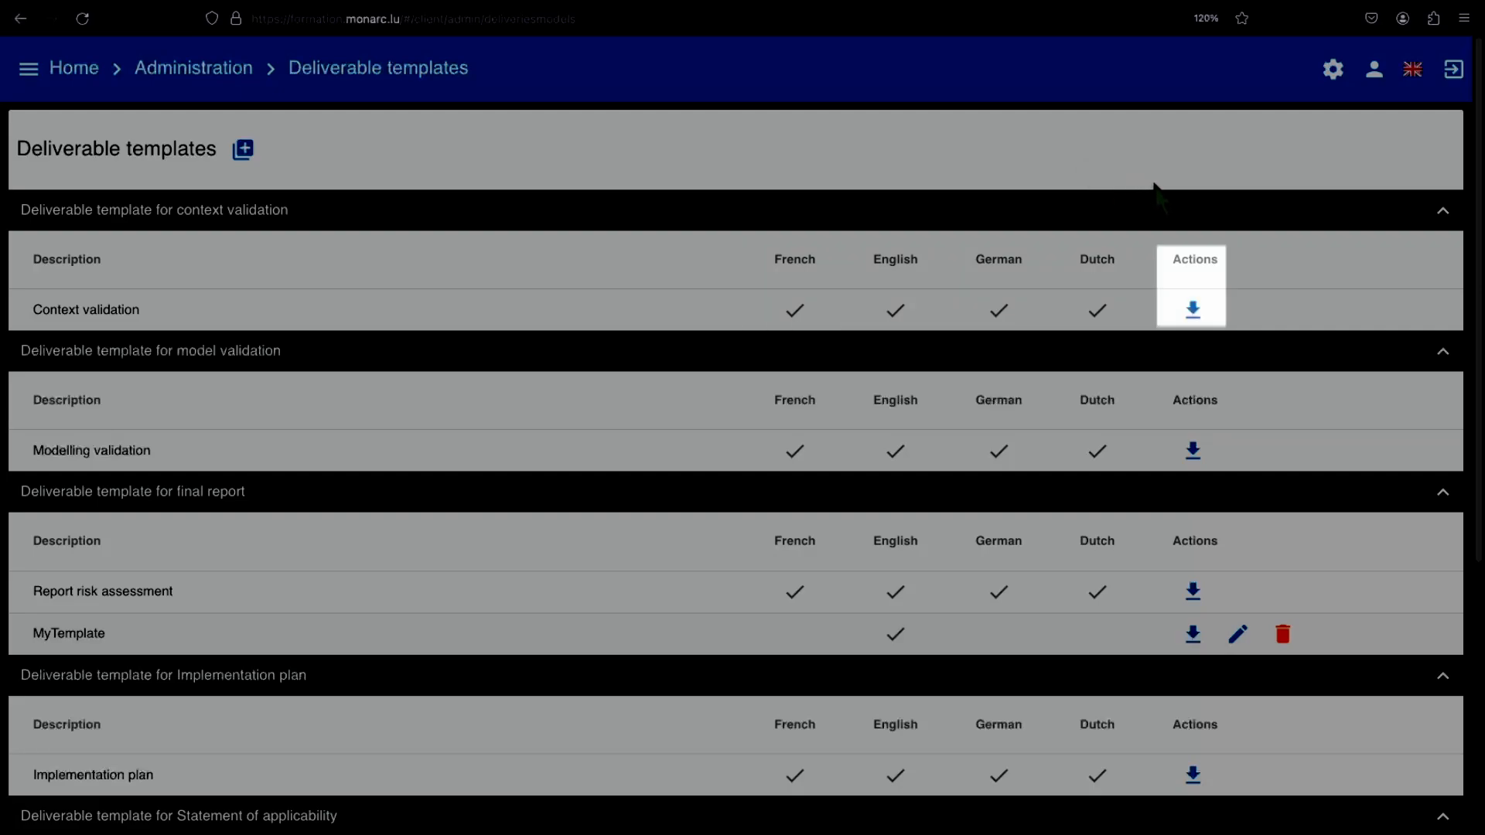
pyautogui.click(1194, 310)
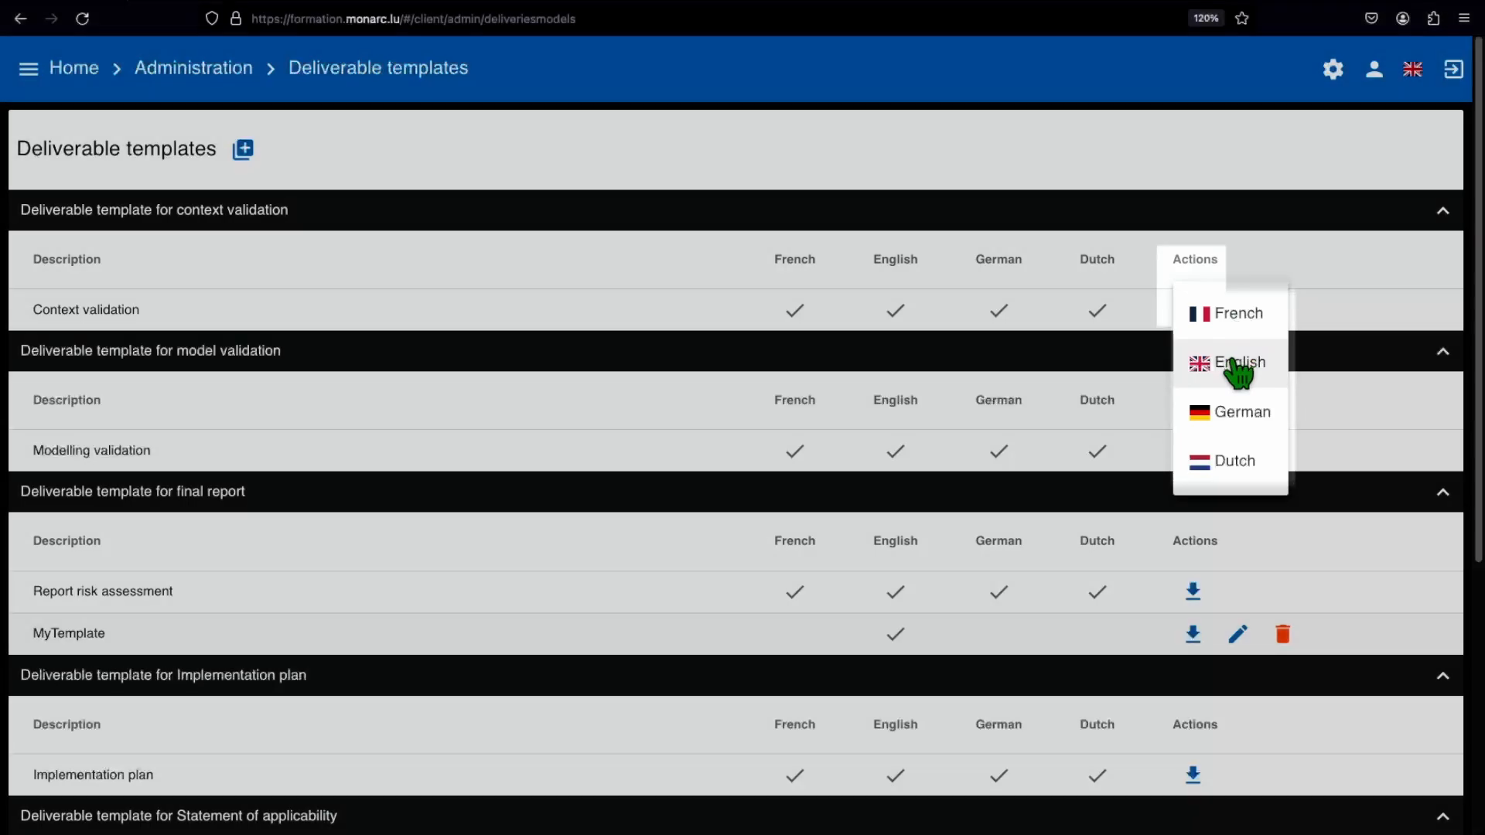
pyautogui.click(1238, 363)
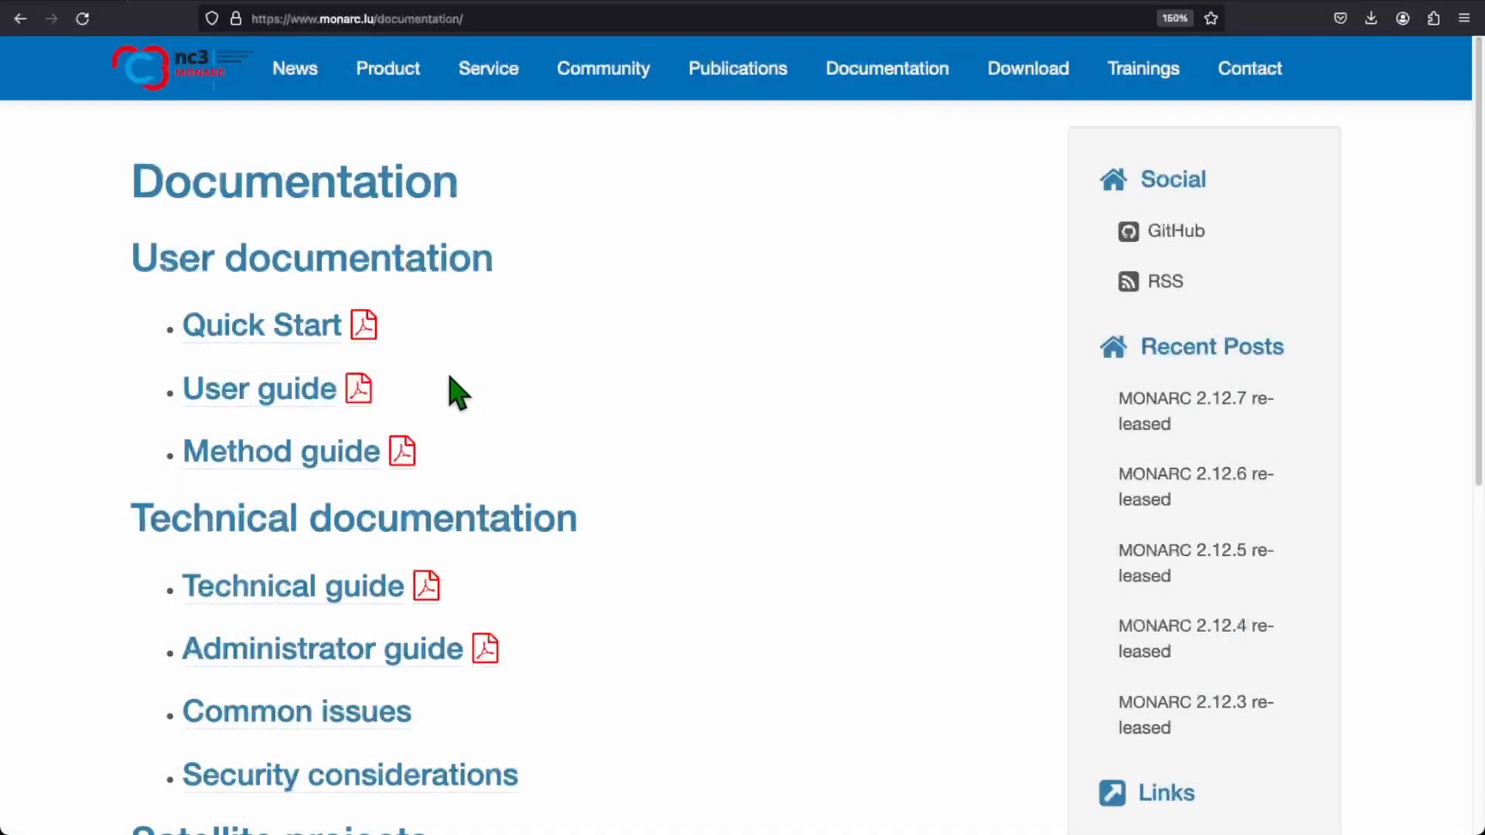
# - Open the User guide PDF from the documentation page and read through its administration and deliverable tag sections
pyautogui.click(360, 393)
pyautogui.scroll(-15, 561, 421)
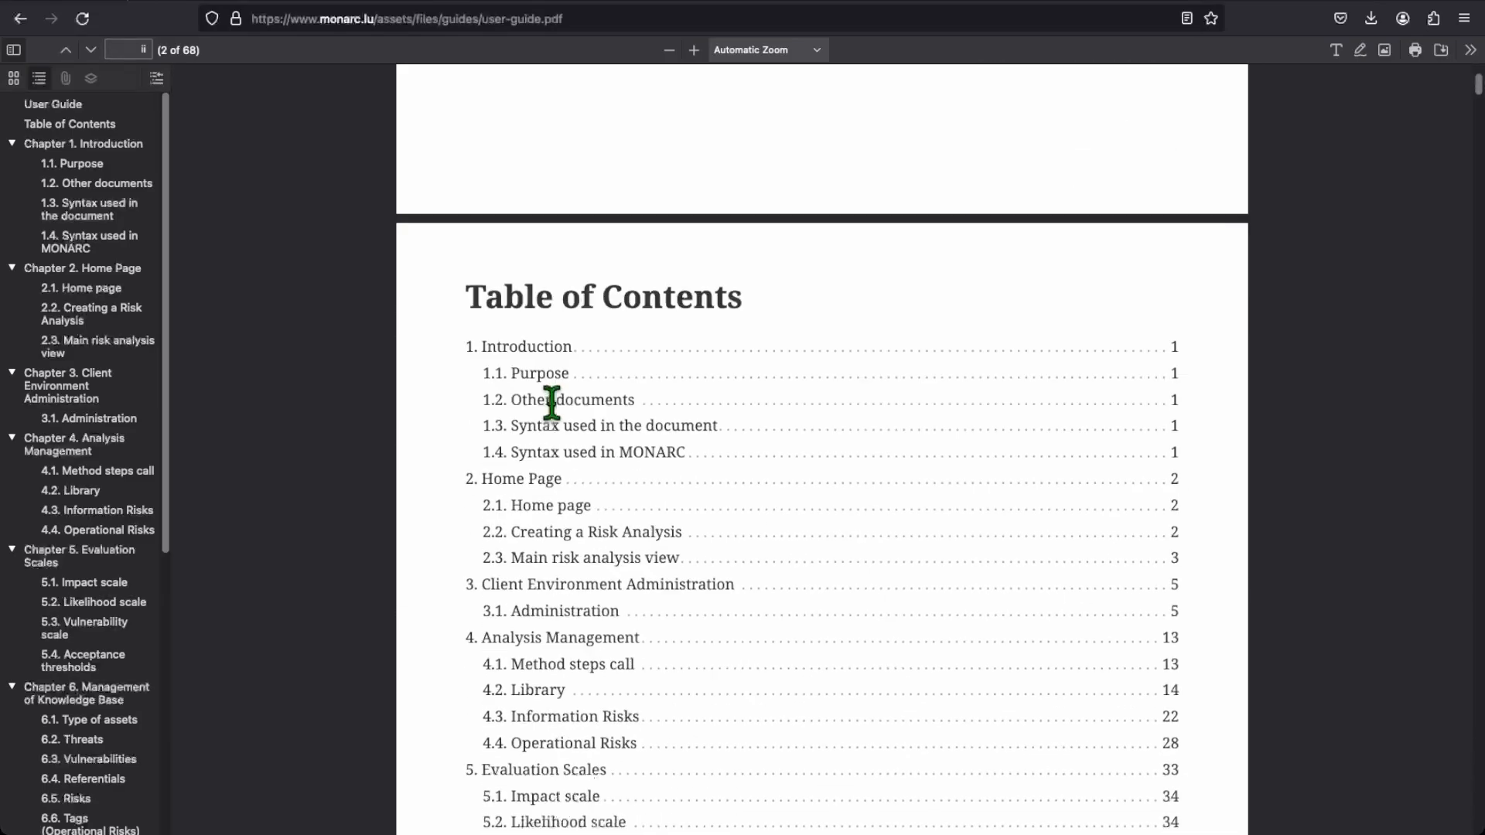
pyautogui.scroll(-20, 730, 410)
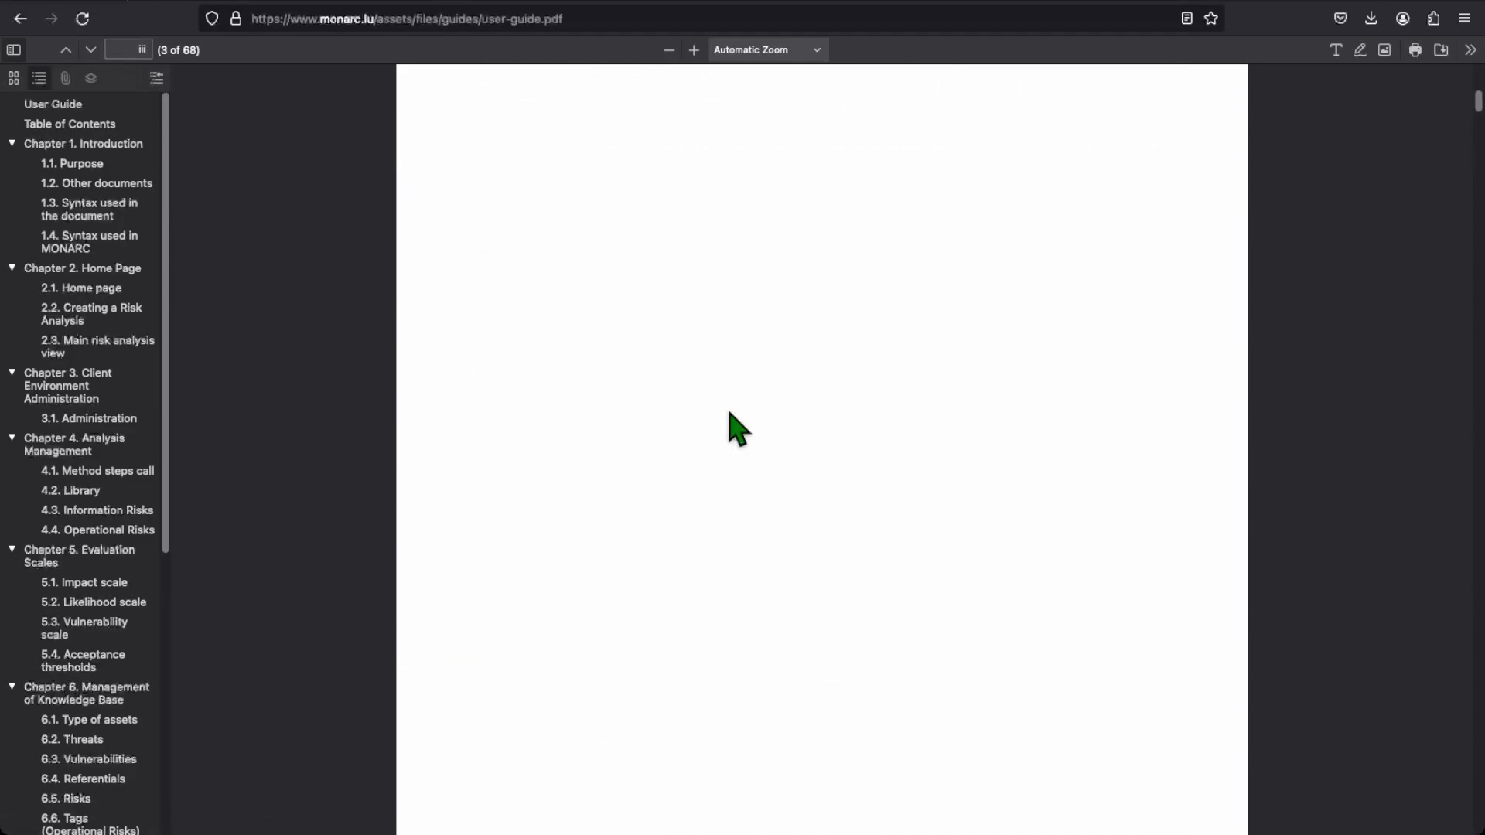
pyautogui.scroll(-20, 739, 427)
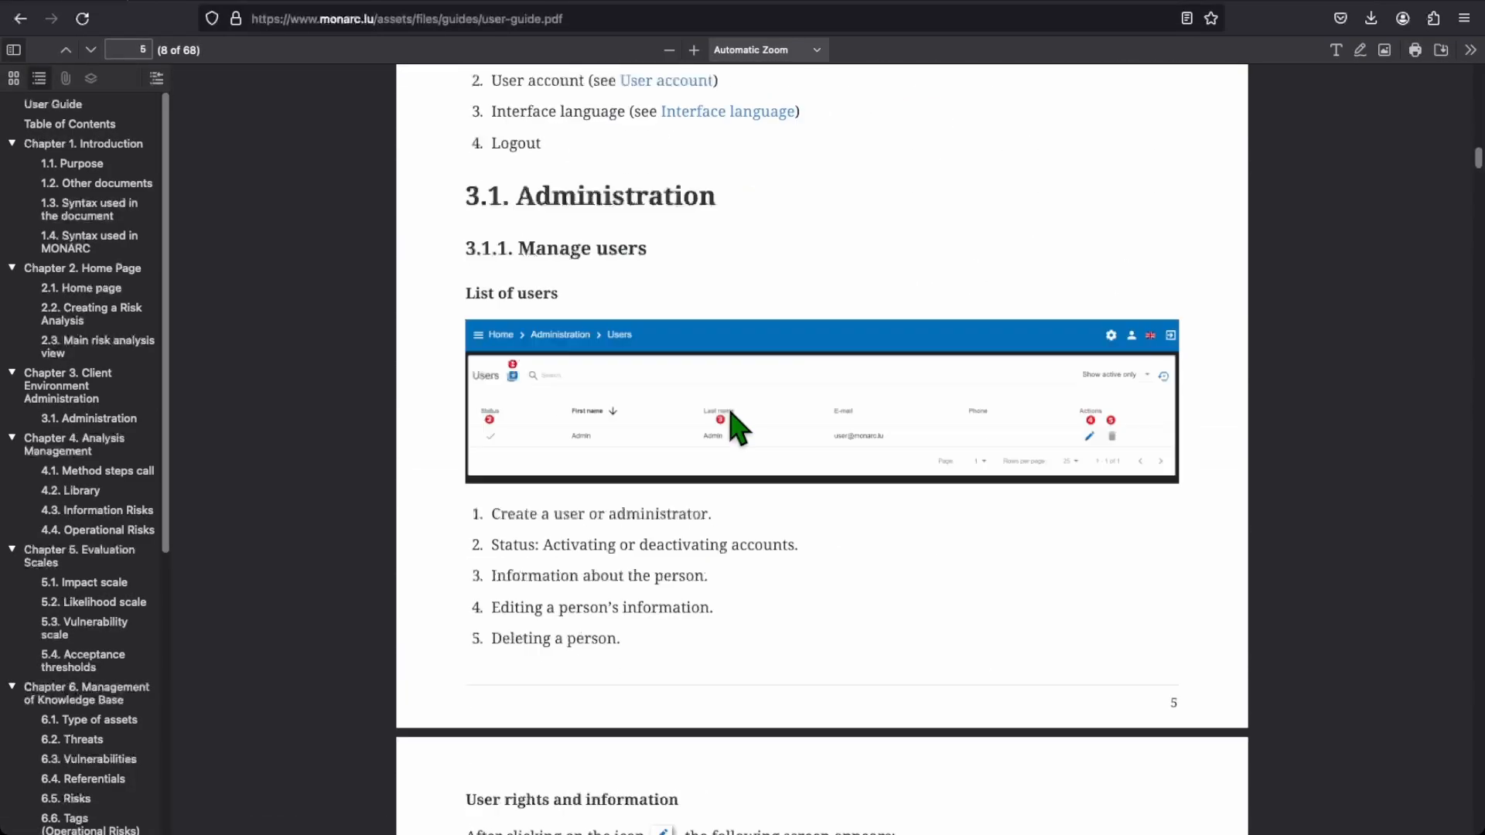
pyautogui.scroll(-5, 738, 428)
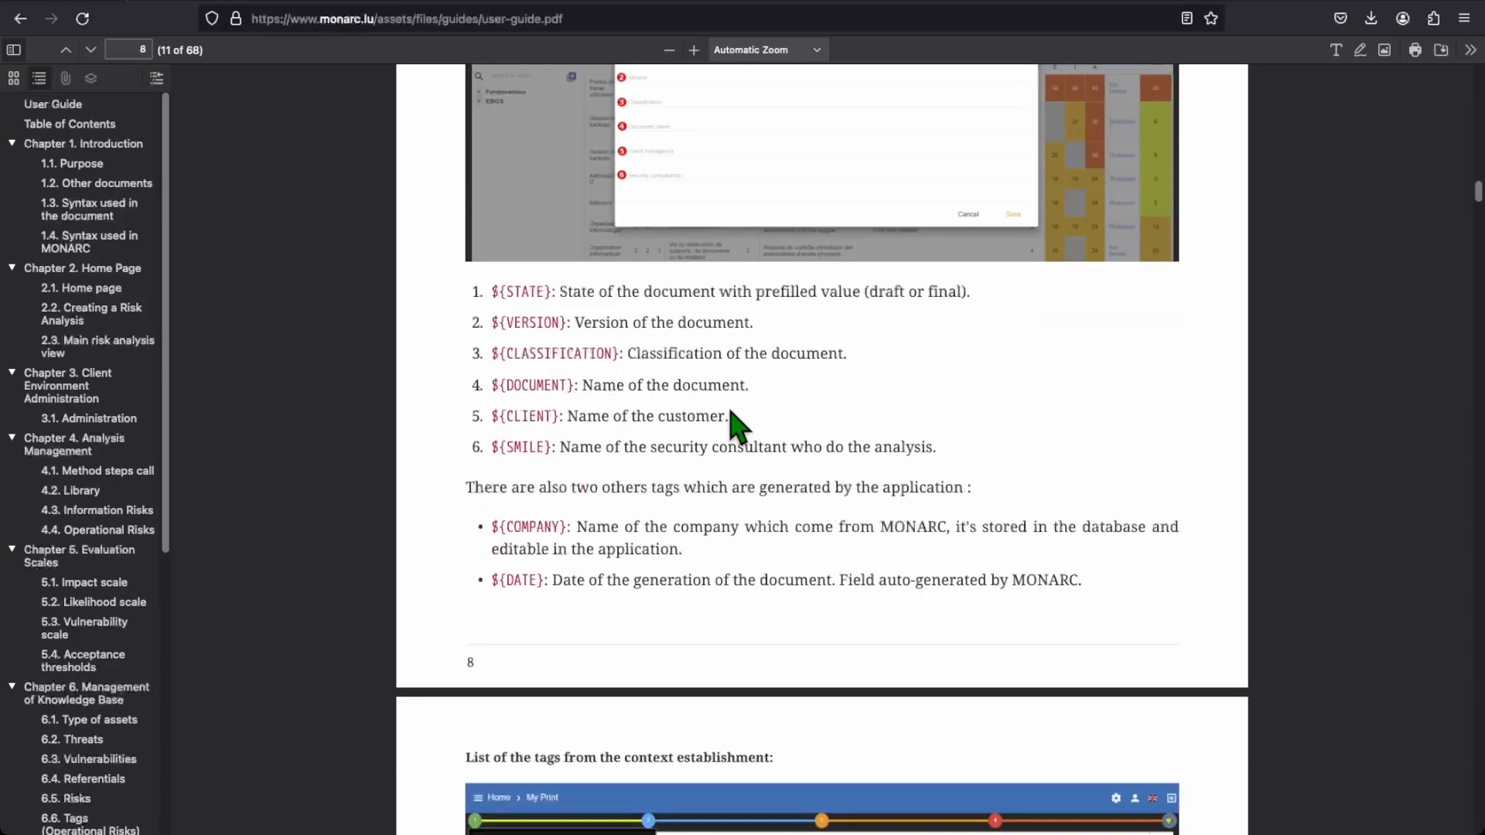
pyautogui.scroll(-3, 729, 408)
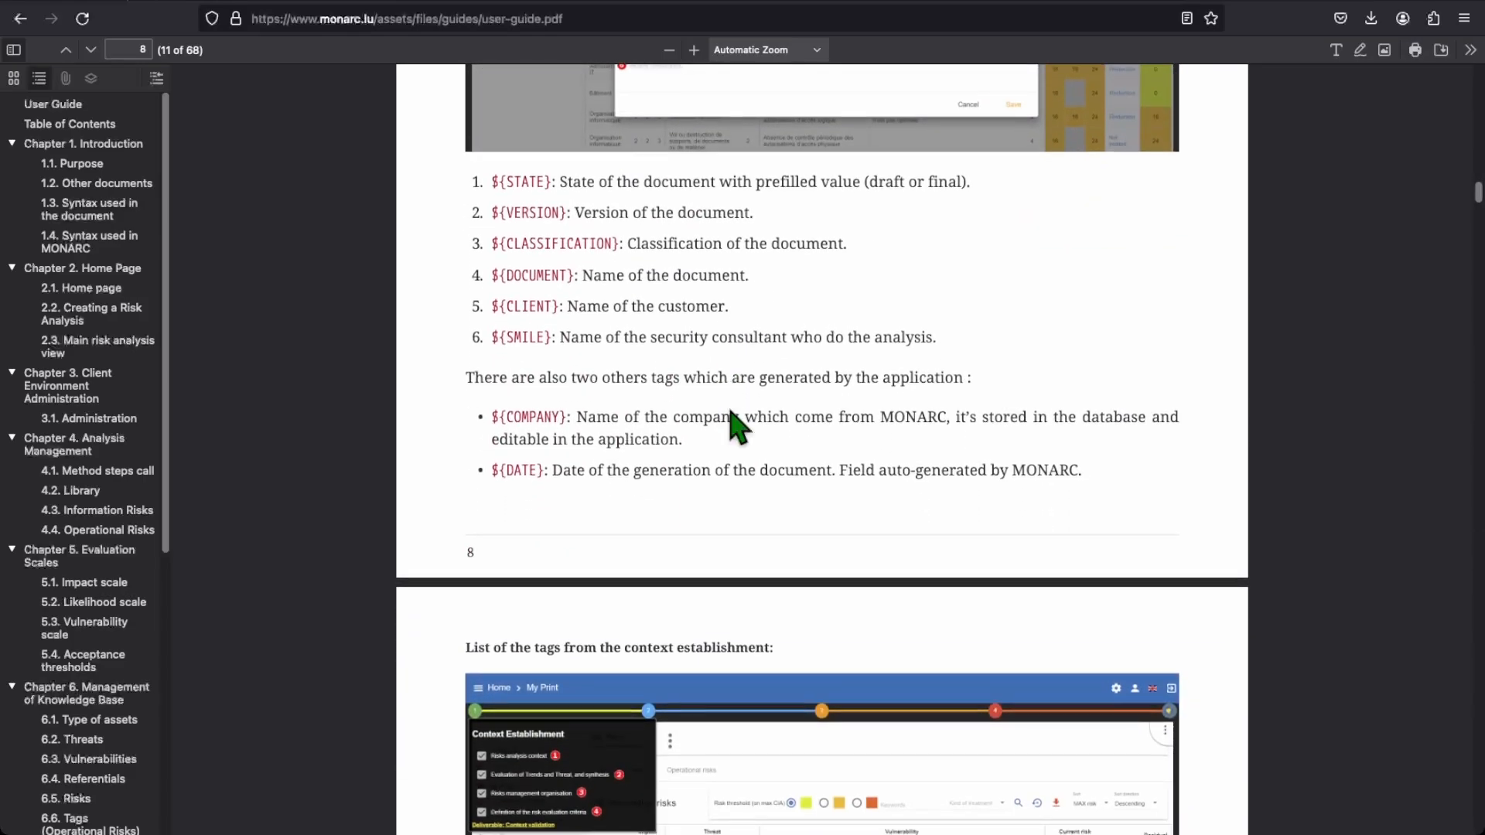
pyautogui.scroll(-5, 731, 411)
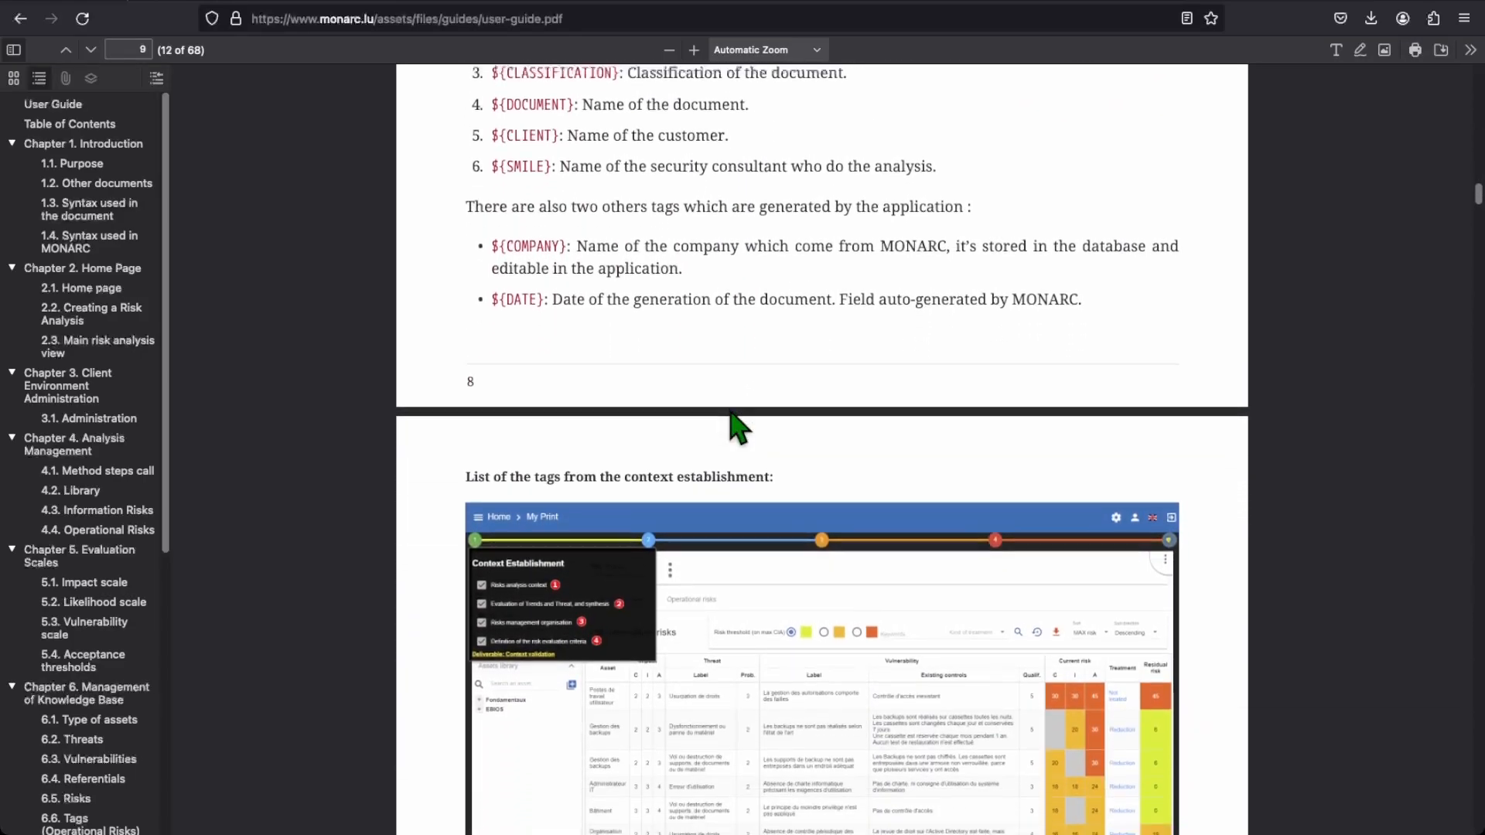
pyautogui.scroll(-5, 731, 412)
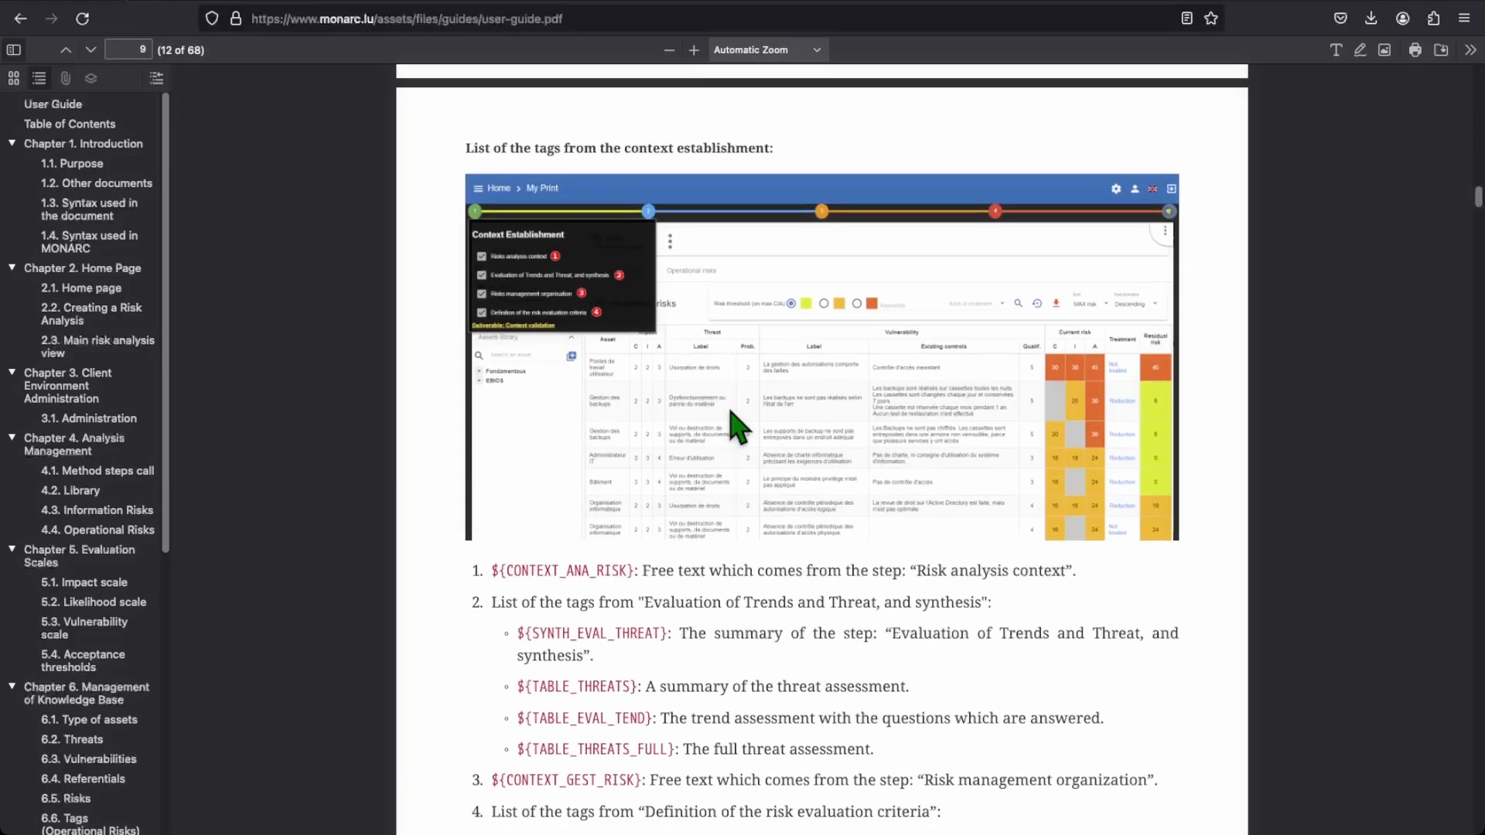
pyautogui.scroll(-7, 730, 407)
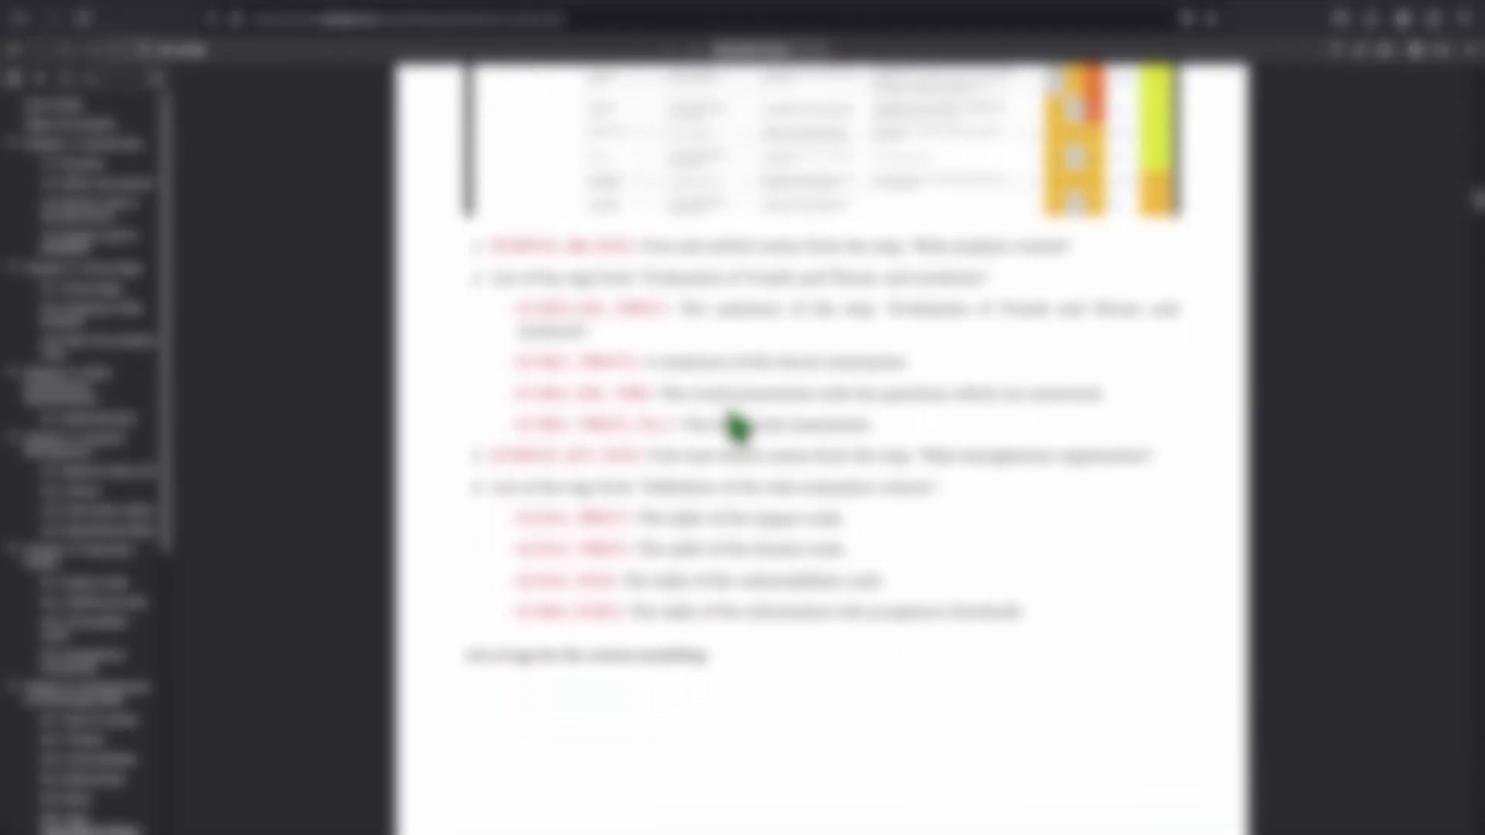
pyautogui.scroll(-6, 737, 428)
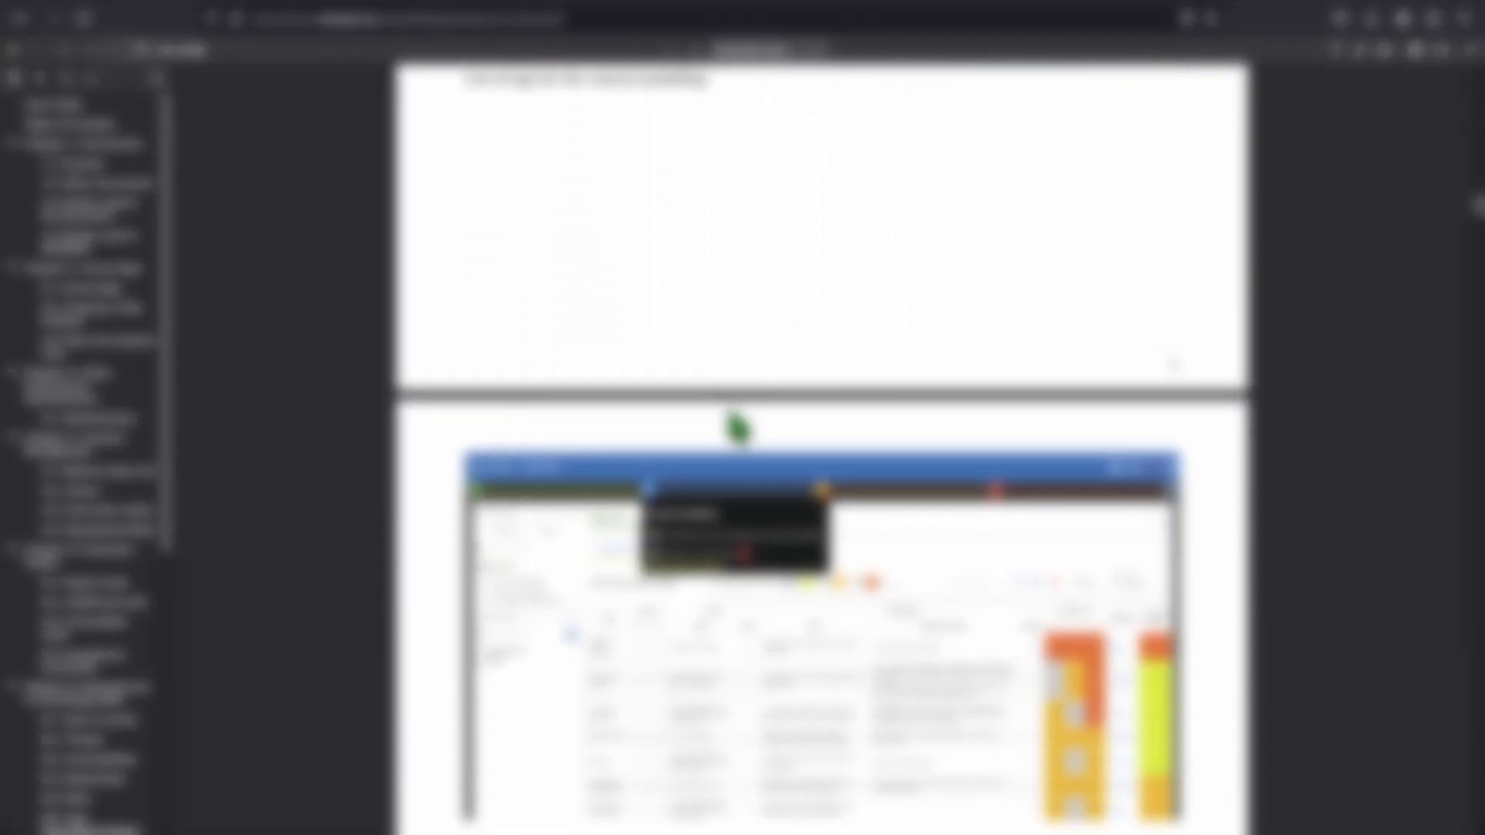